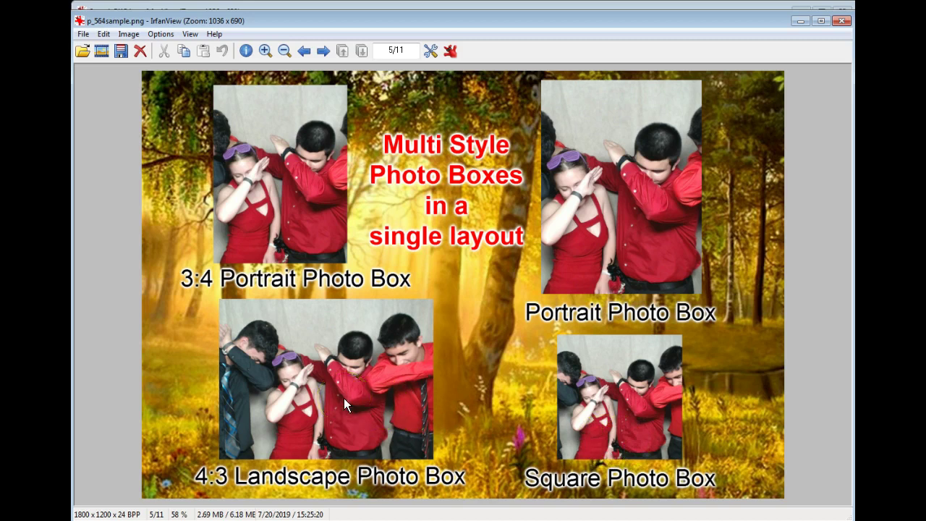
# View the sample layout and the 1800 × 1200 forest background in IrfanView, then close it.
pyautogui.click(348, 246)
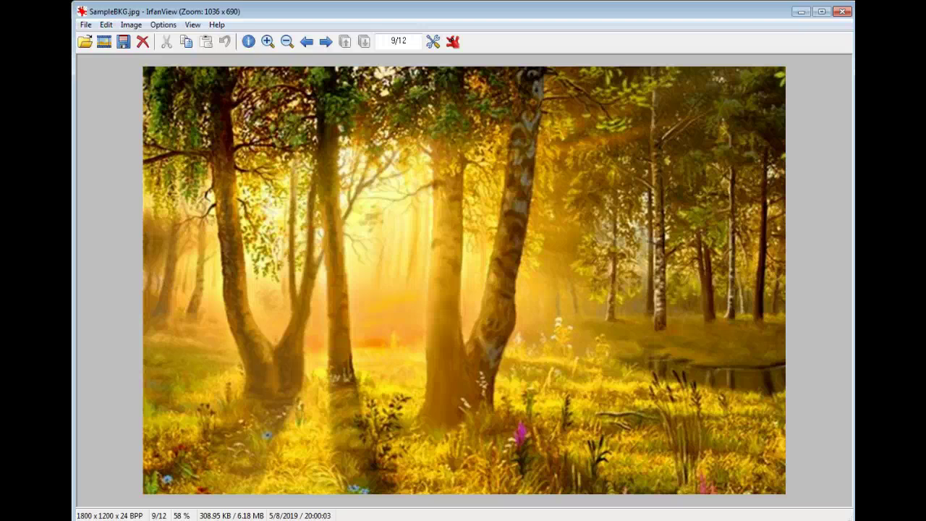
pyautogui.press('Escape')
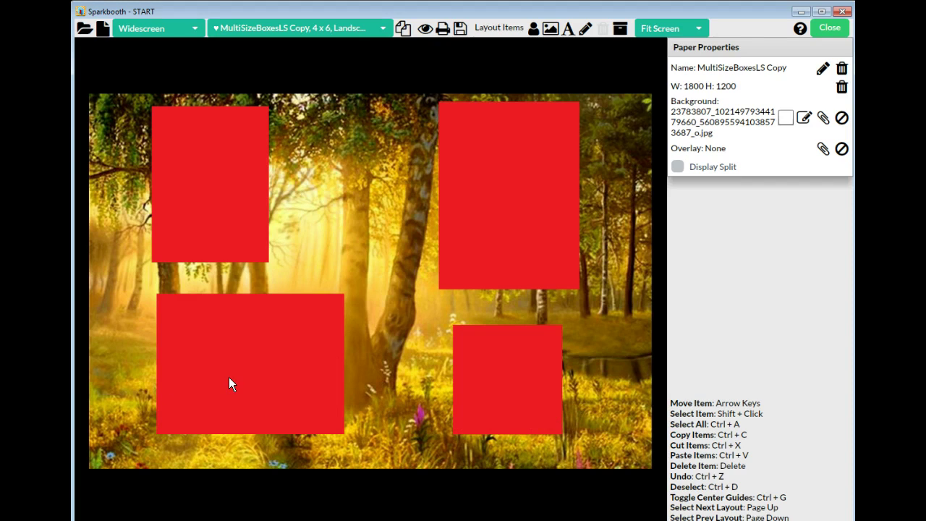
# Shift the top-left photo box slightly right and down, then render a layout preview.
pyautogui.click(229, 216)
pyautogui.click(270, 245)
pyautogui.moveTo(228, 201)
pyautogui.mouseDown()
pyautogui.moveTo(233, 212)
pyautogui.moveTo(221, 186)
pyautogui.moveTo(230, 202)
pyautogui.moveTo(239, 196)
pyautogui.moveTo(229, 209)
pyautogui.moveTo(238, 208)
pyautogui.mouseUp()
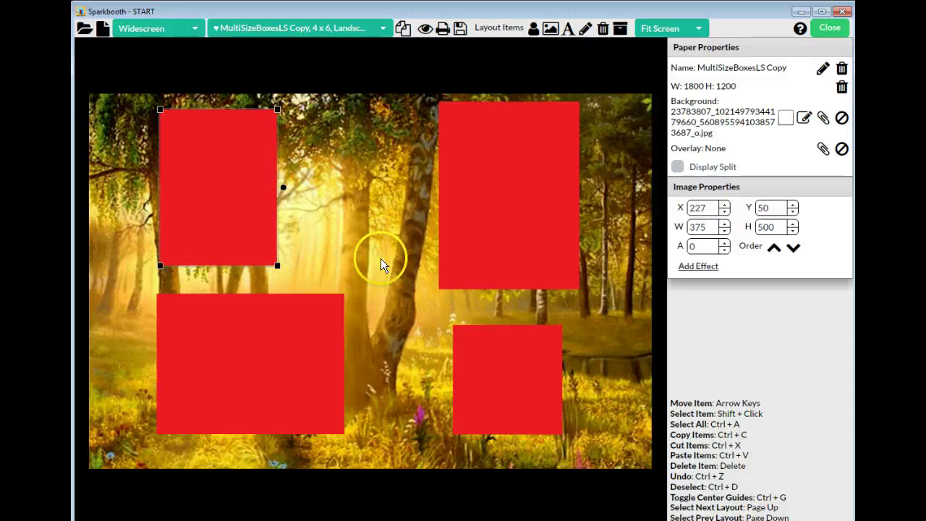
pyautogui.click(564, 432)
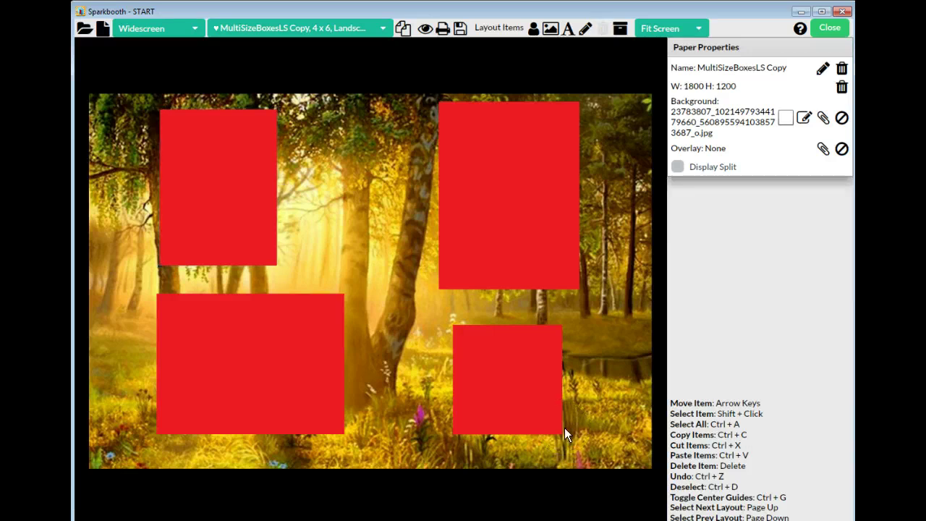
pyautogui.click(427, 34)
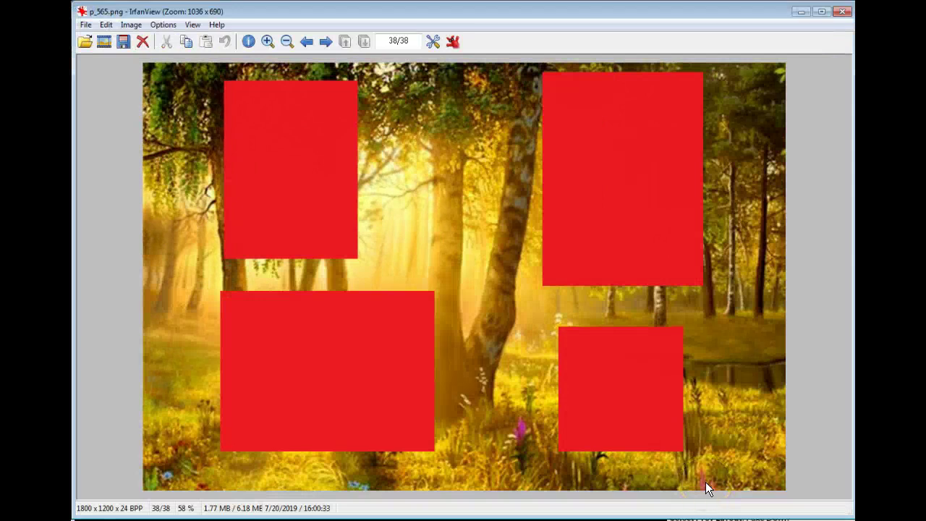
# Save the layout preview as the PNG p_565BKGF555 and close IrfanView.
pyautogui.click(553, 302)
pyautogui.click(86, 25)
pyautogui.moveTo(98, 29)
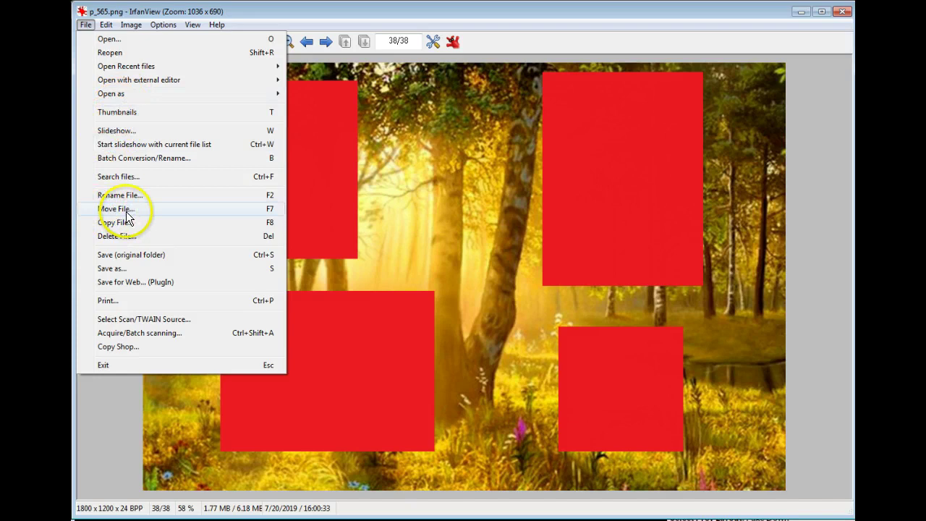
pyautogui.click(119, 271)
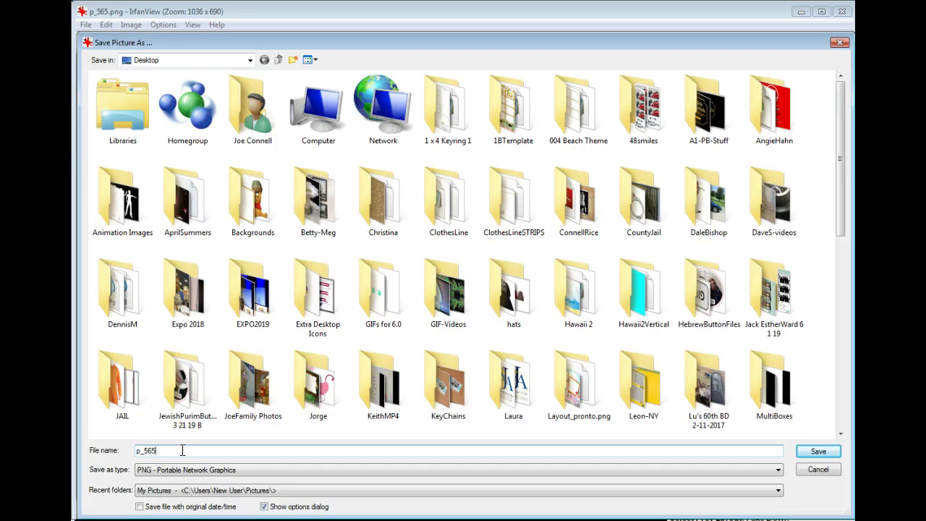
pyautogui.write('BKGF555')
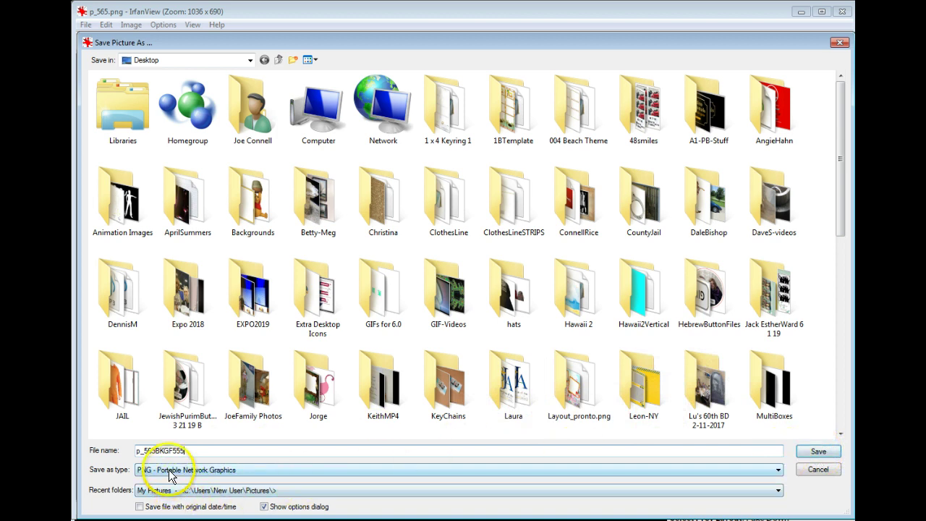
pyautogui.click(775, 471)
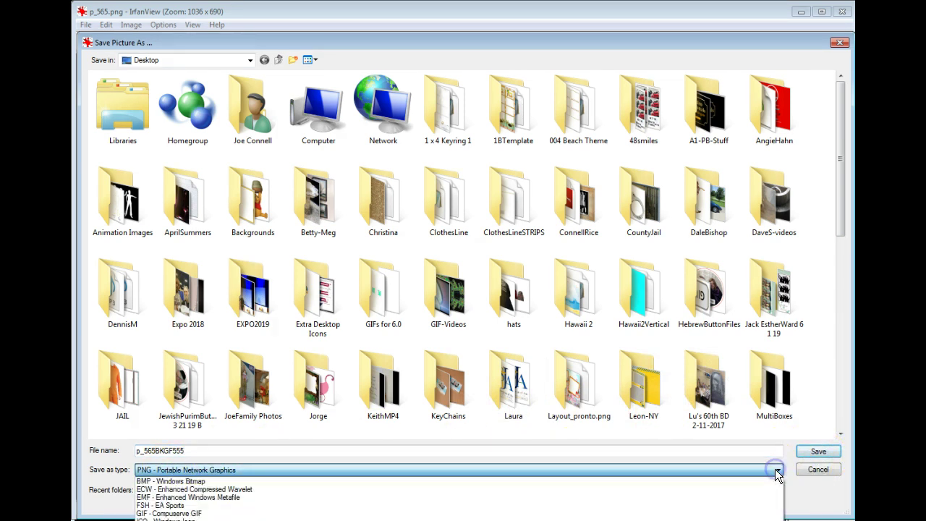
pyautogui.click(776, 472)
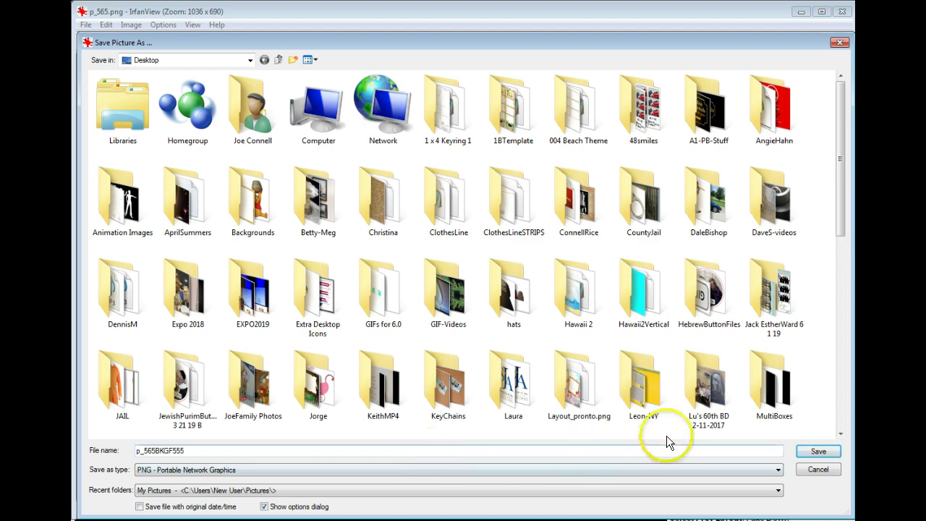
pyautogui.click(818, 452)
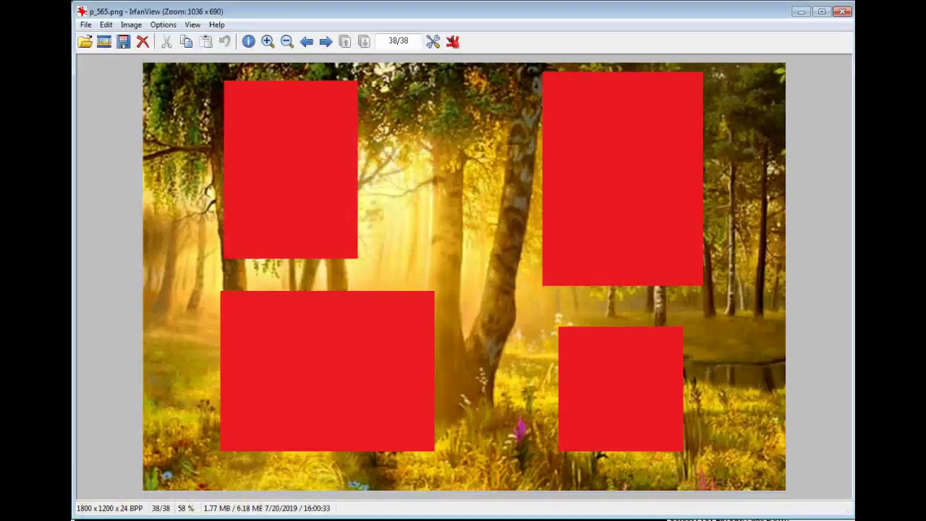
pyautogui.press('Escape')
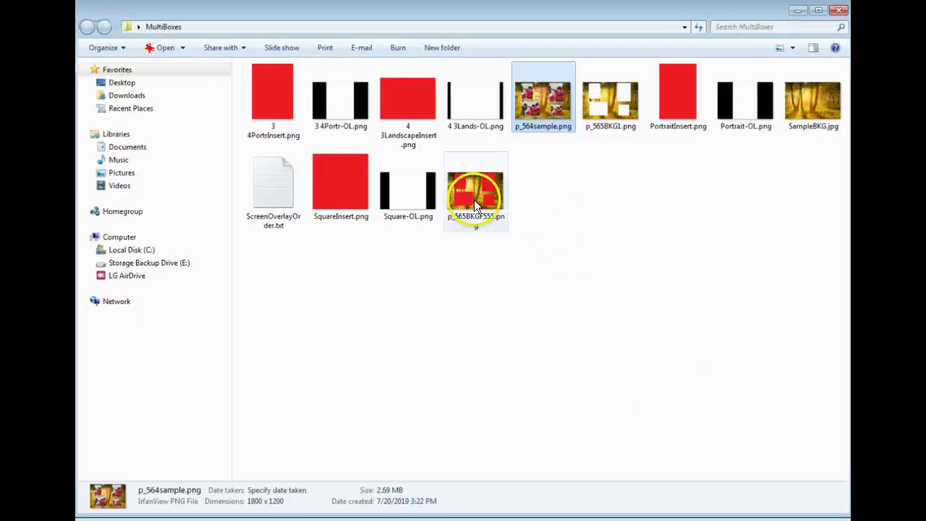
# Open p_565BKGF555.png from the MultiBoxes folder in paint.net.
pyautogui.moveTo(472, 221)
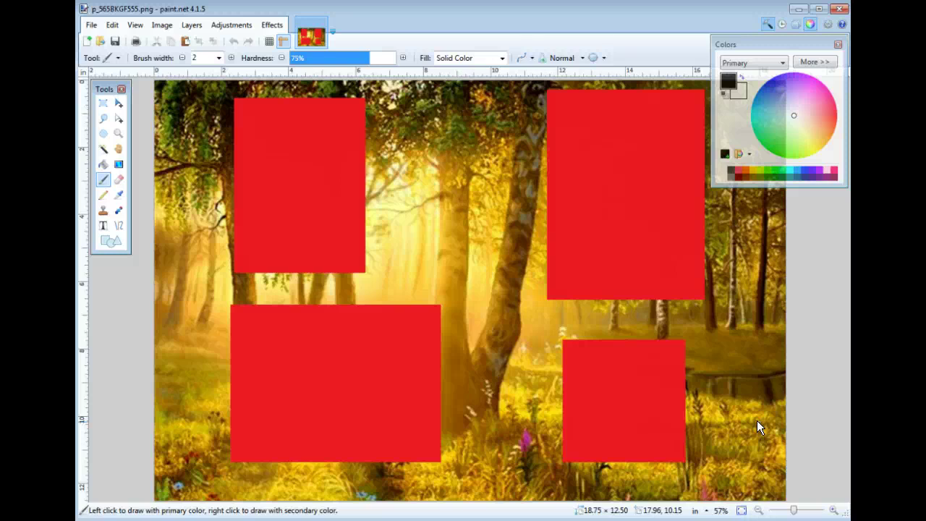
# Erase the top-left red box using the Magic Wand at 40% tolerance.
pyautogui.click(104, 148)
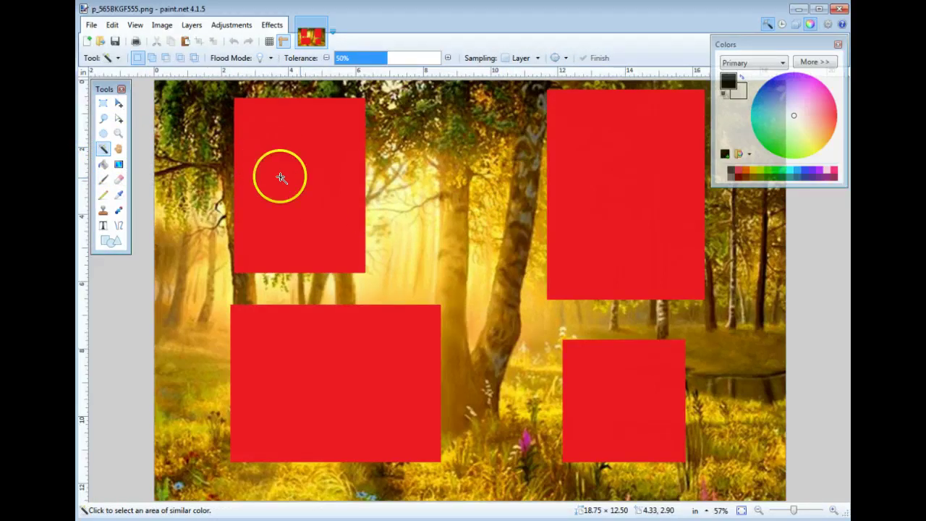
pyautogui.click(308, 172)
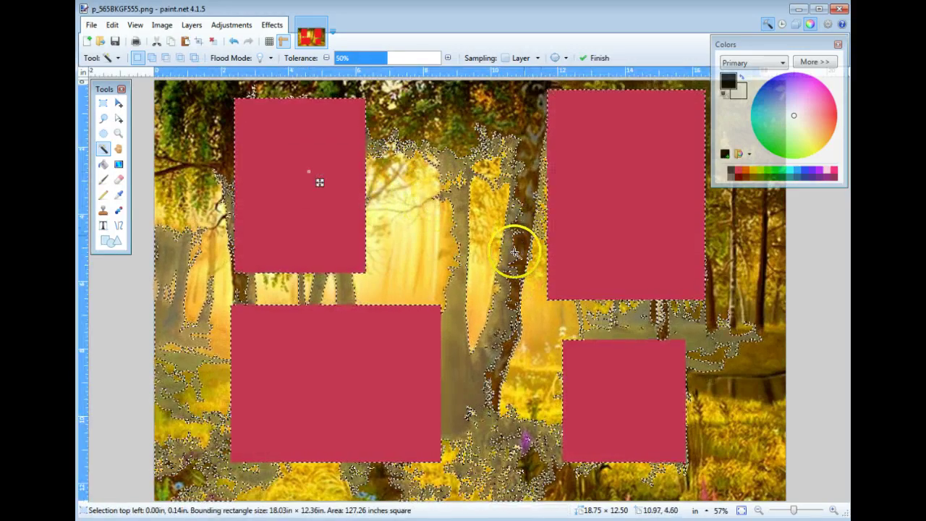
pyautogui.click(375, 58)
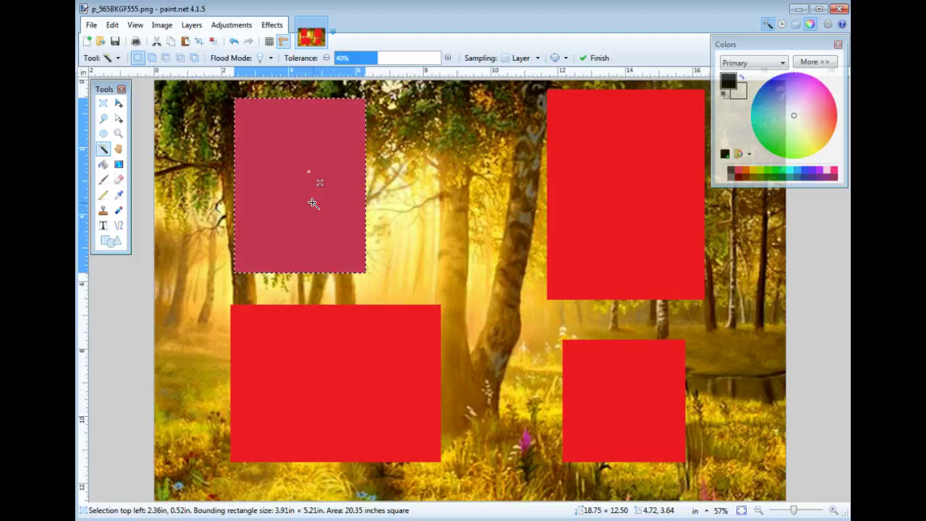
pyautogui.press('Delete')
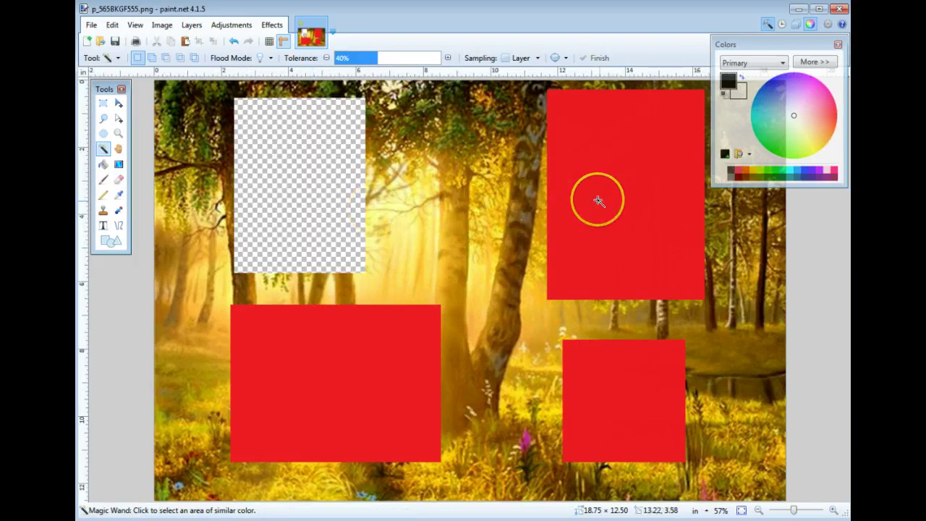
# Erase the top-right, lower-left and lower-right red boxes to transparency.
pyautogui.click(598, 201)
pyautogui.press('Delete')
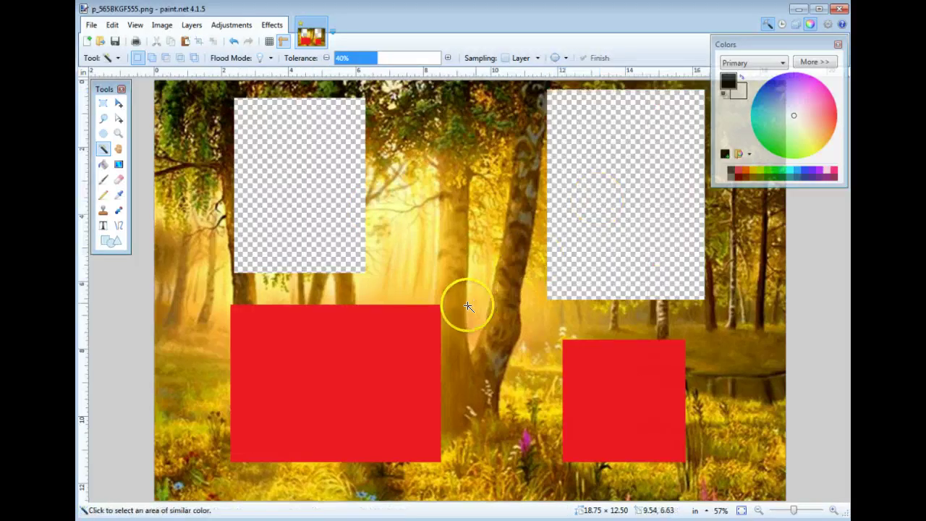
pyautogui.click(342, 390)
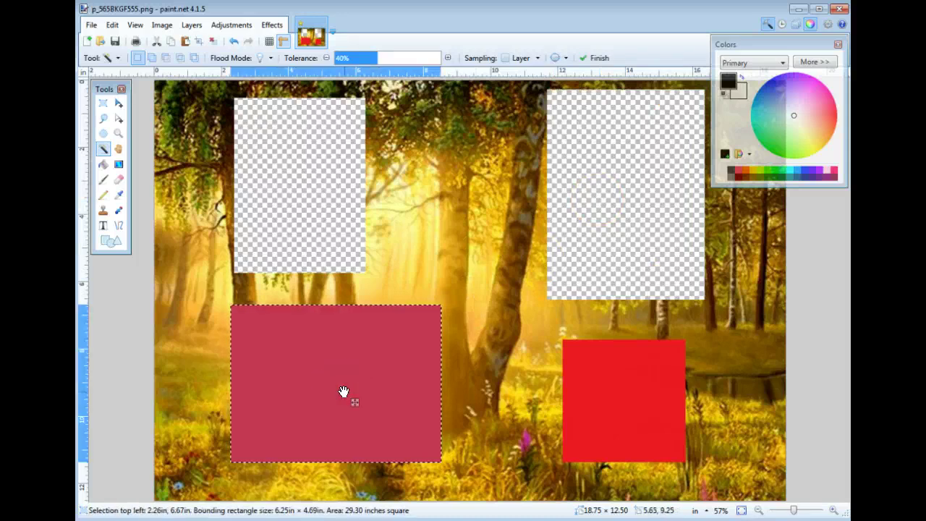
pyautogui.press('Delete')
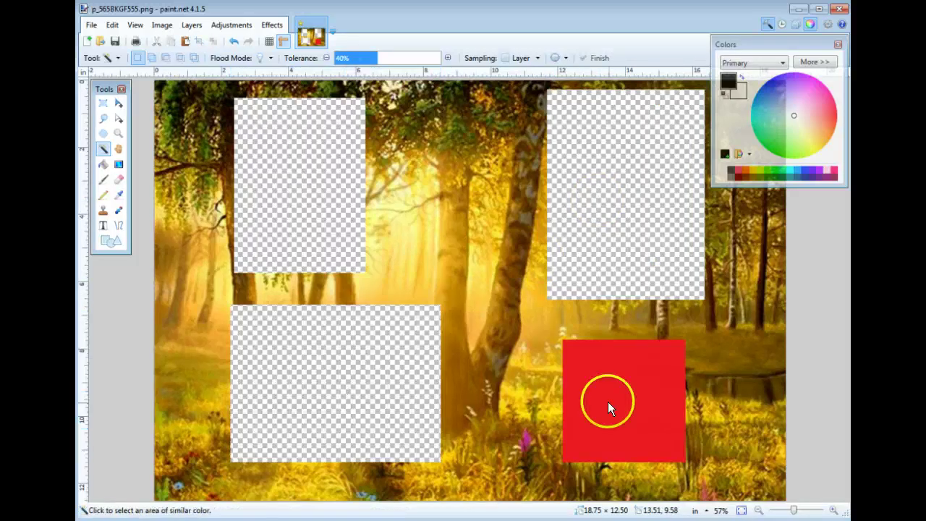
pyautogui.click(608, 402)
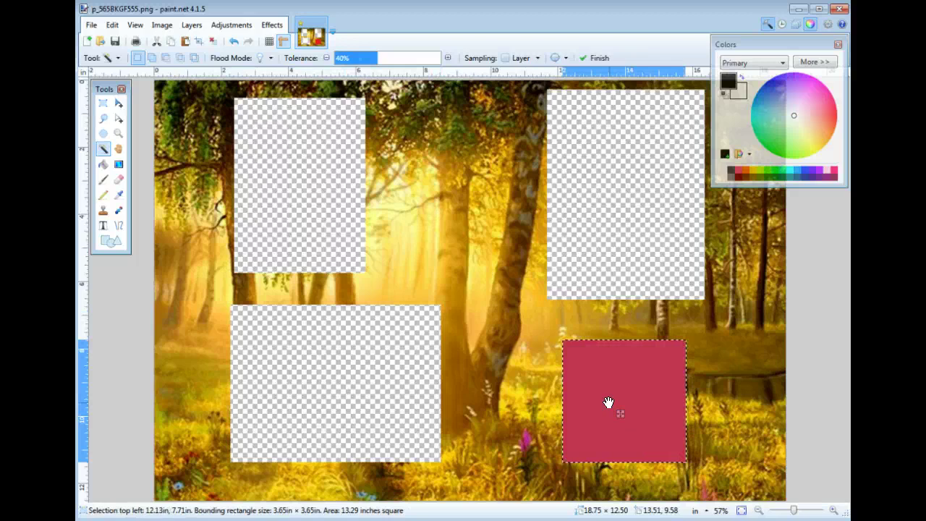
pyautogui.press('Delete')
pyautogui.click(608, 401)
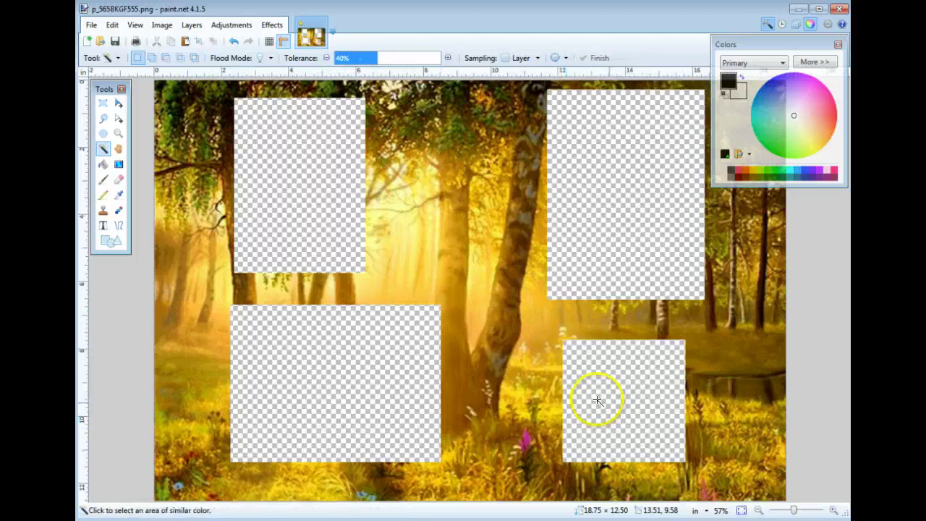
pyautogui.click(90, 28)
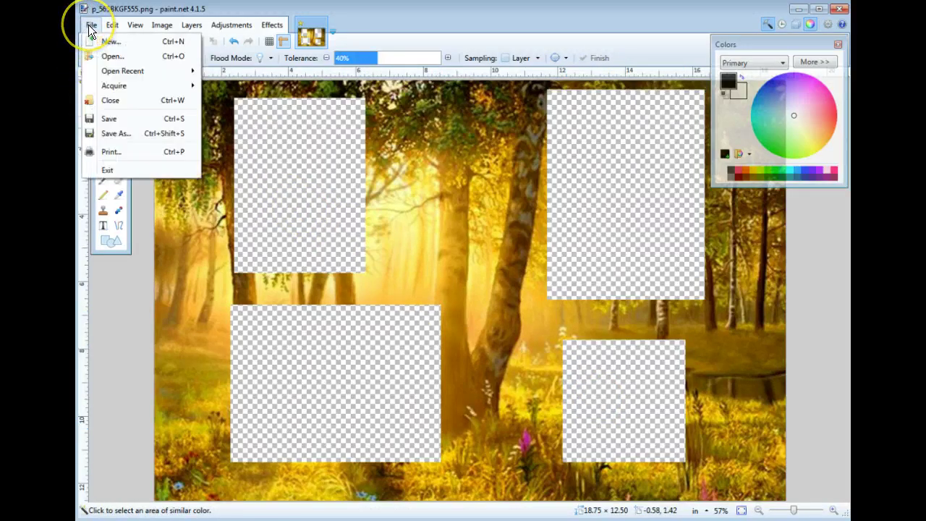
# Save the cut-out PNG over the original file and close the full-size preview.
pyautogui.click(110, 120)
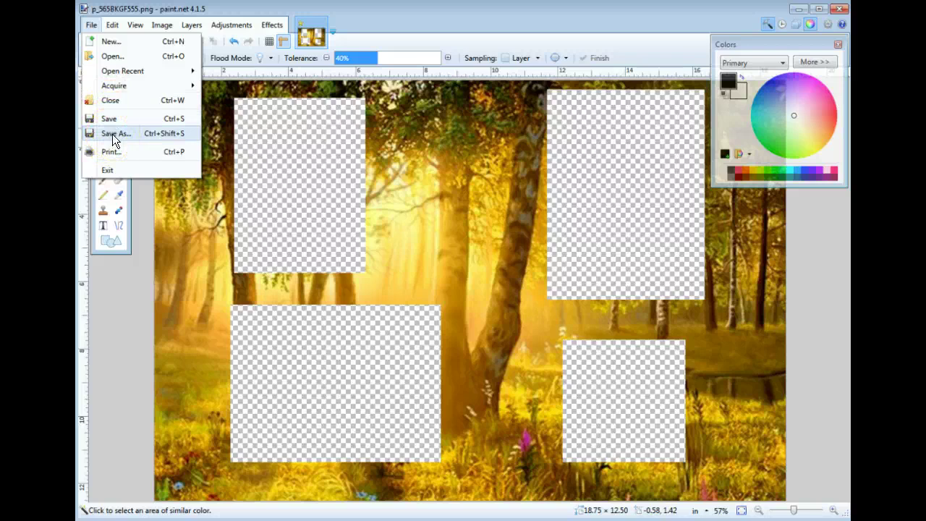
pyautogui.click(112, 122)
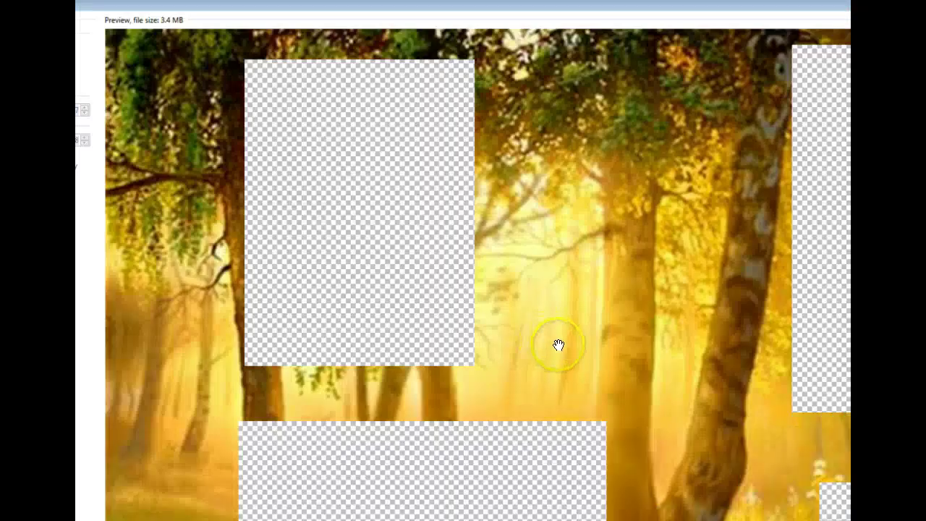
pyautogui.scroll(-3, 601, 403)
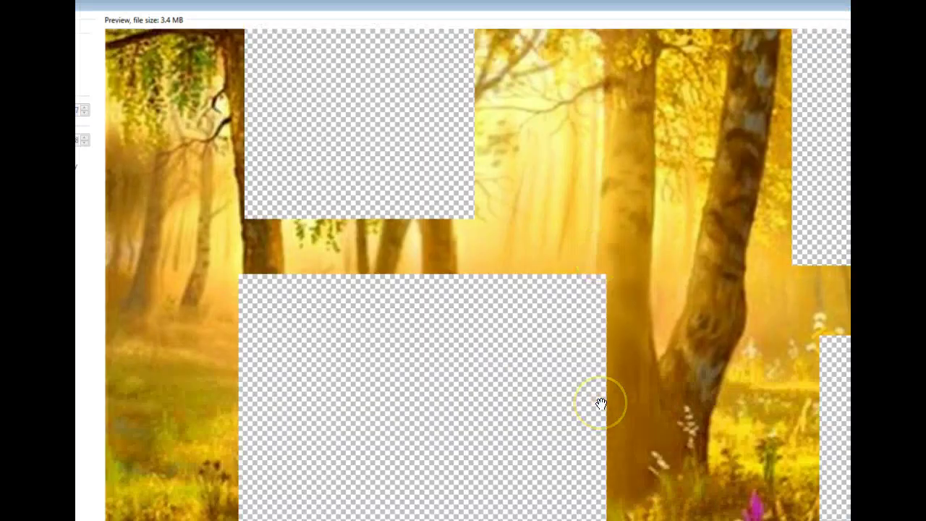
pyautogui.scroll(3, 601, 403)
pyautogui.scroll(-2, 601, 403)
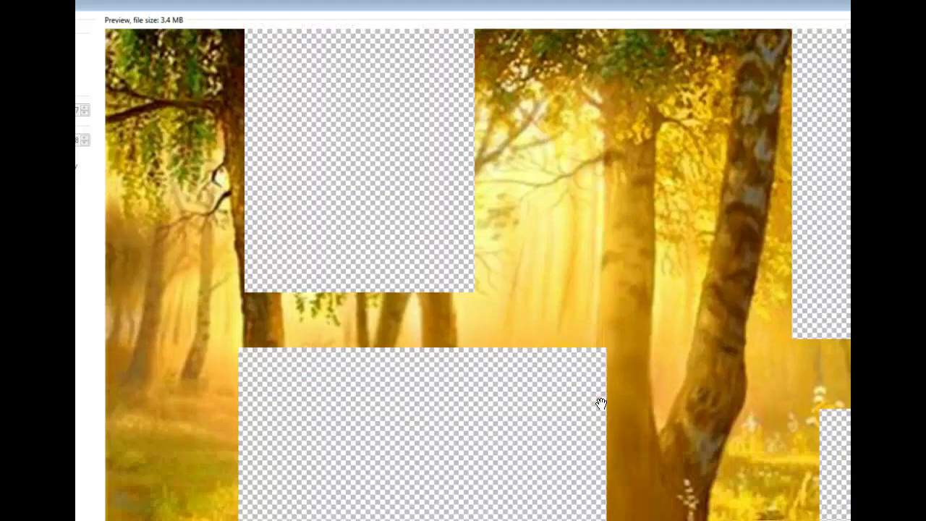
pyautogui.scroll(2, 601, 403)
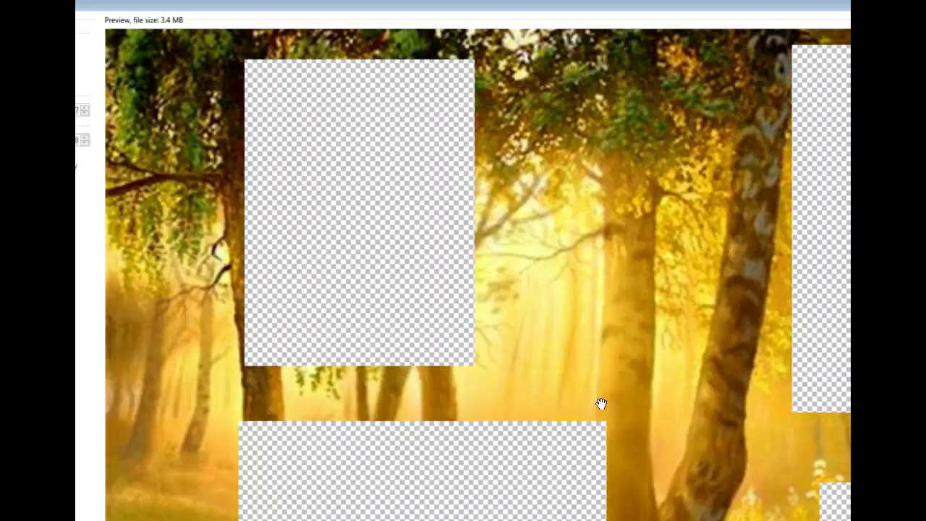
pyautogui.click(357, 490)
pyautogui.click(497, 366)
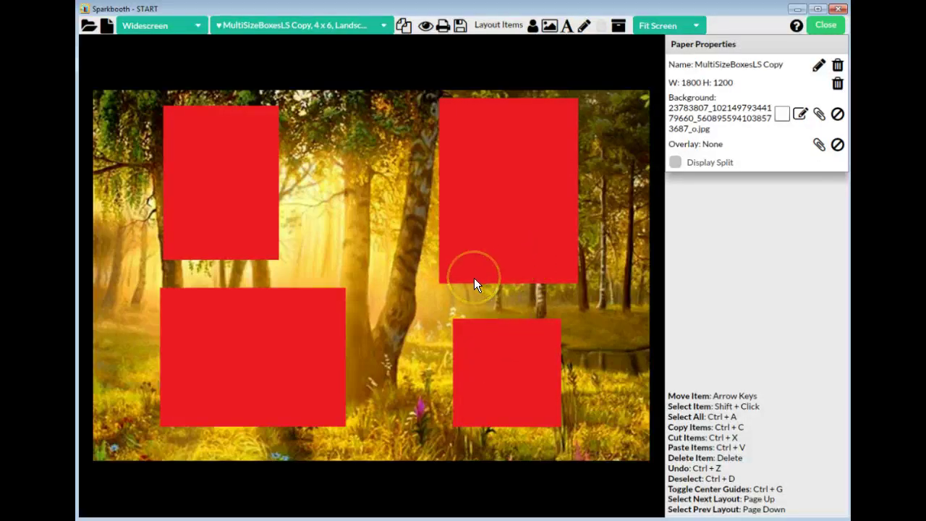
# Create a new 4x6 landscape layout named ZZZZZZ.
pyautogui.click(106, 32)
pyautogui.click(493, 228)
pyautogui.moveTo(493, 227); pyautogui.dragTo(311, 233)
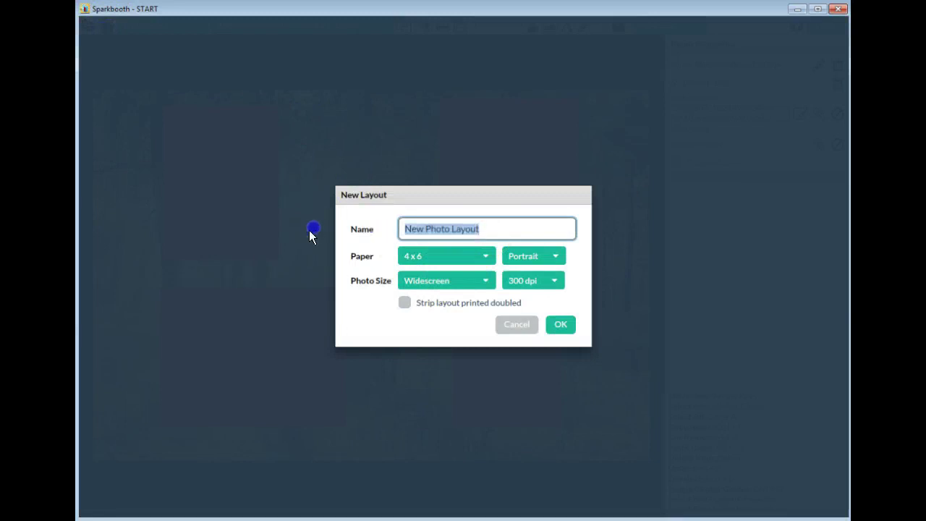
pyautogui.write('ZZZZZZ')
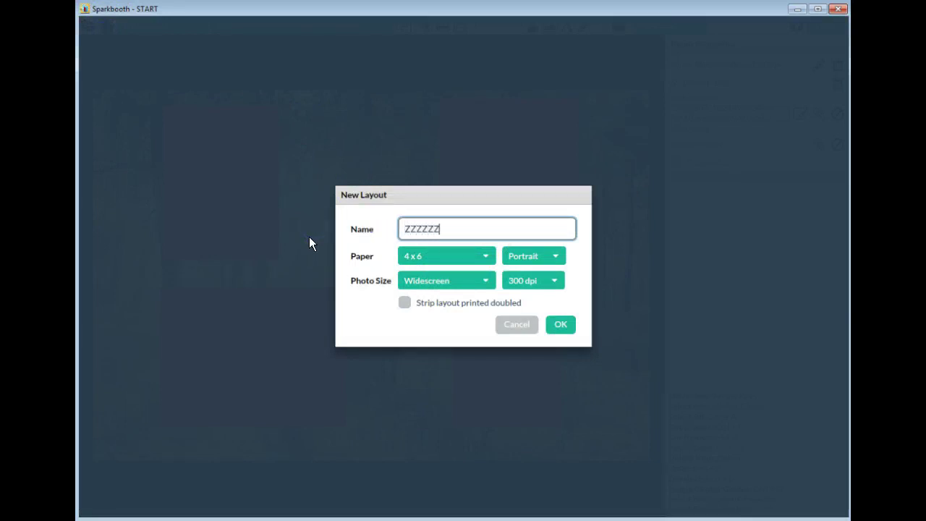
pyautogui.click(555, 257)
pyautogui.click(534, 299)
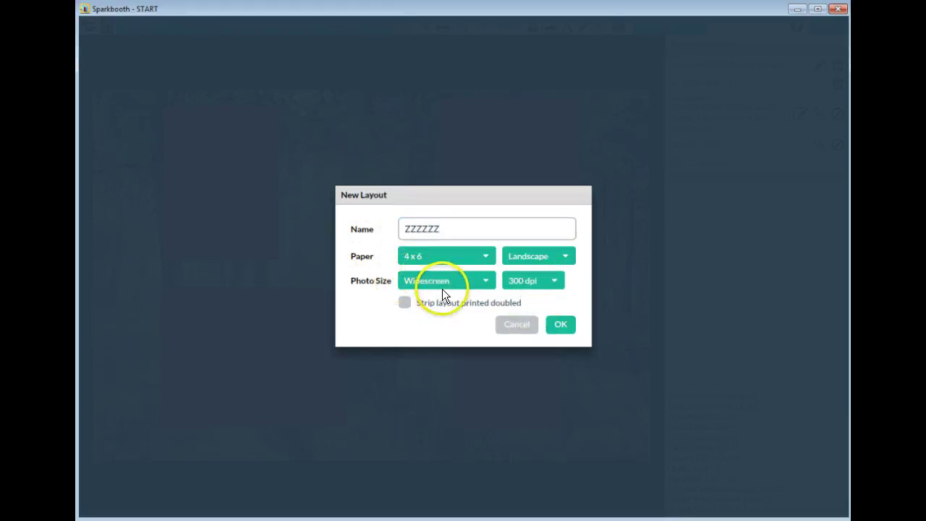
pyautogui.click(555, 329)
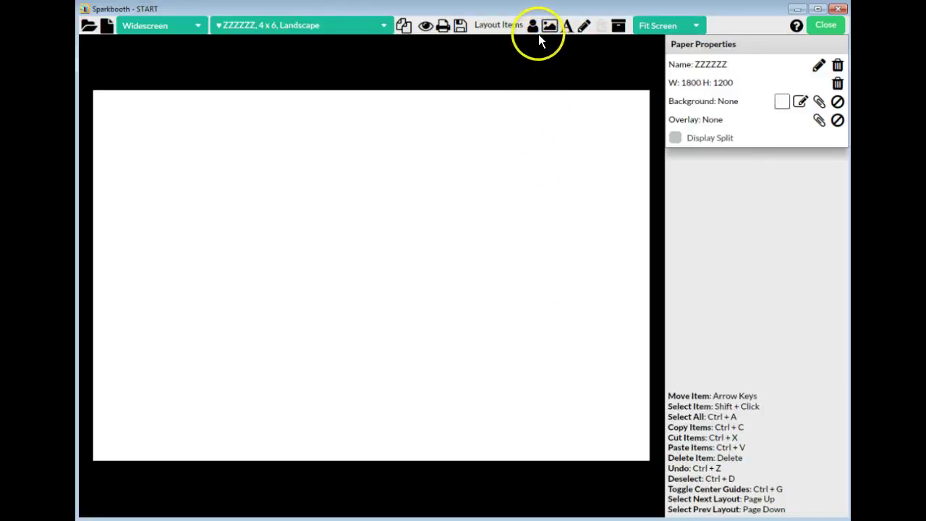
# Set p_565BKG1.png as the layout's background image.
pyautogui.click(817, 104)
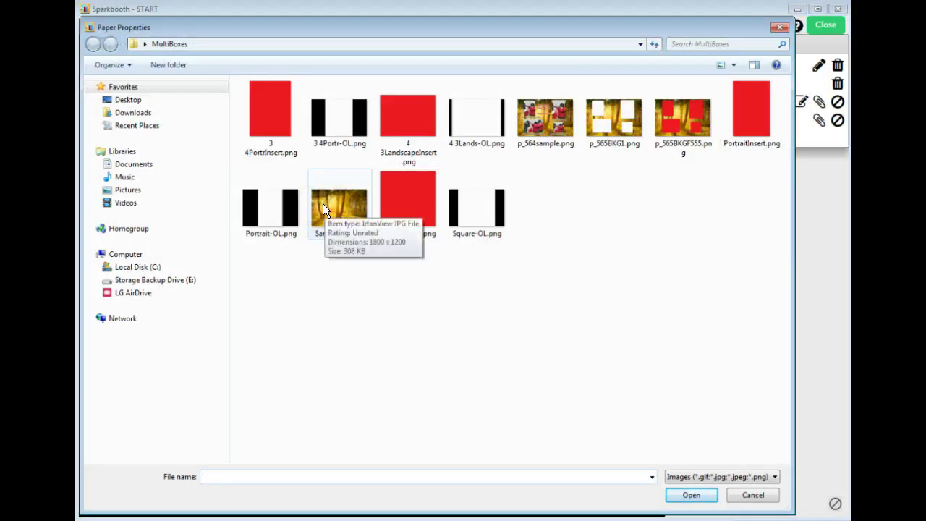
pyautogui.click(609, 132)
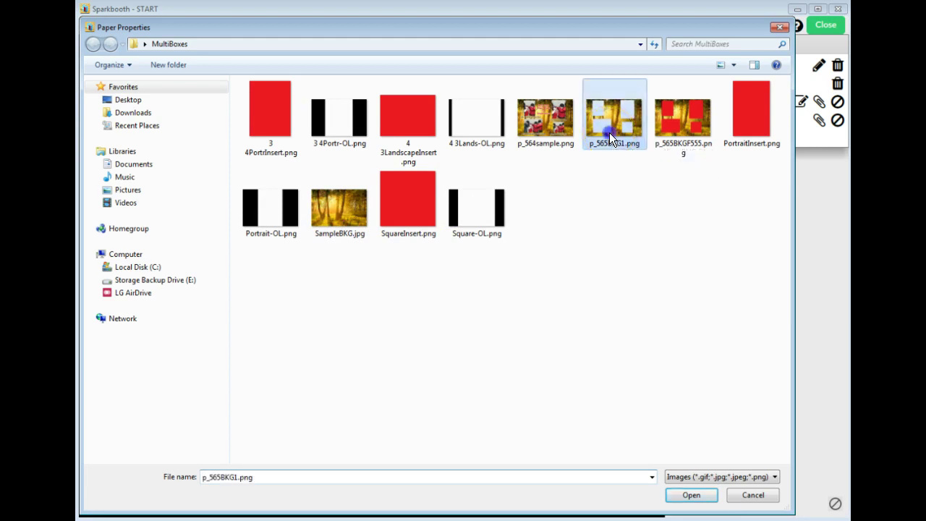
pyautogui.click(693, 495)
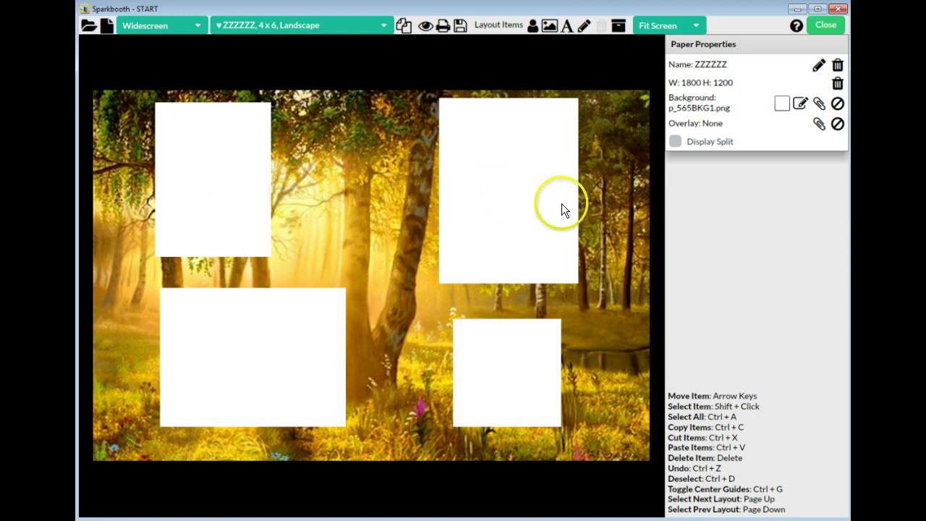
# Add photo box 1 sized 903 × 602 at X 825, Y 24 over the top-right window.
pyautogui.click(532, 26)
pyautogui.moveTo(403, 297); pyautogui.dragTo(521, 182)
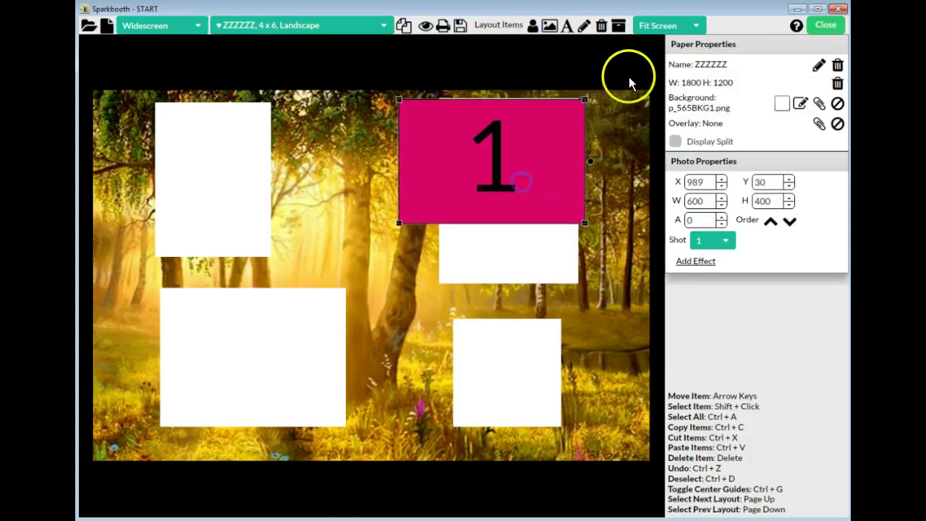
pyautogui.click(645, 26)
pyautogui.click(649, 86)
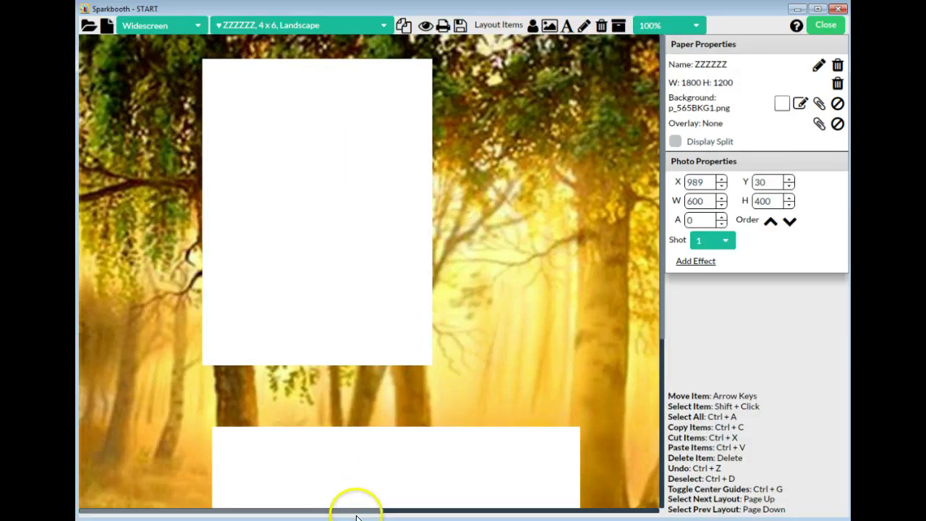
pyautogui.moveTo(362, 515); pyautogui.dragTo(586, 510)
pyautogui.moveTo(470, 212); pyautogui.dragTo(417, 209)
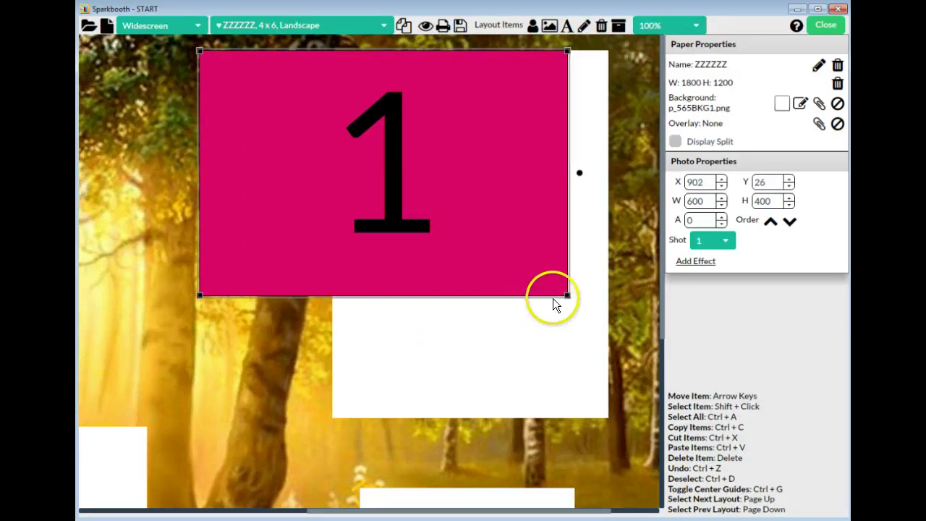
pyautogui.moveTo(564, 295); pyautogui.dragTo(708, 499)
pyautogui.moveTo(486, 314); pyautogui.dragTo(460, 292)
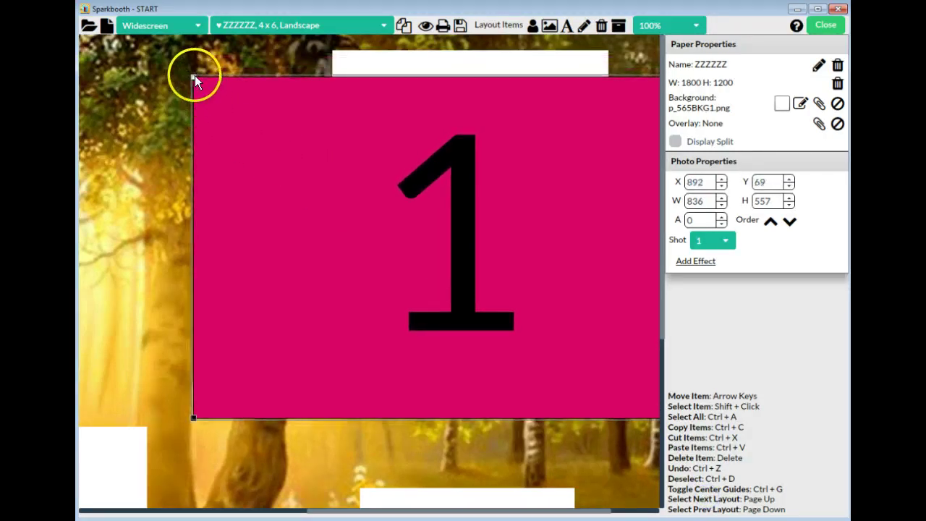
pyautogui.moveTo(194, 75); pyautogui.dragTo(154, 36)
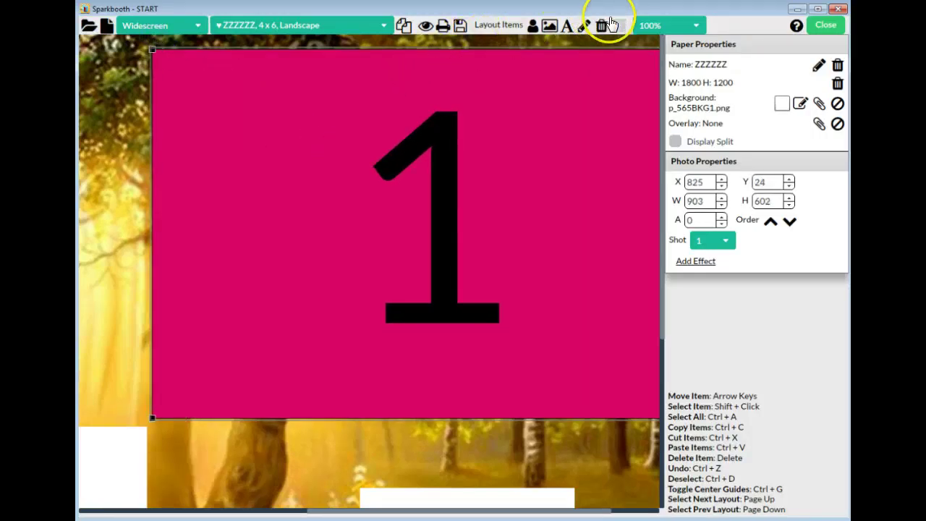
pyautogui.click(650, 25)
pyautogui.click(654, 53)
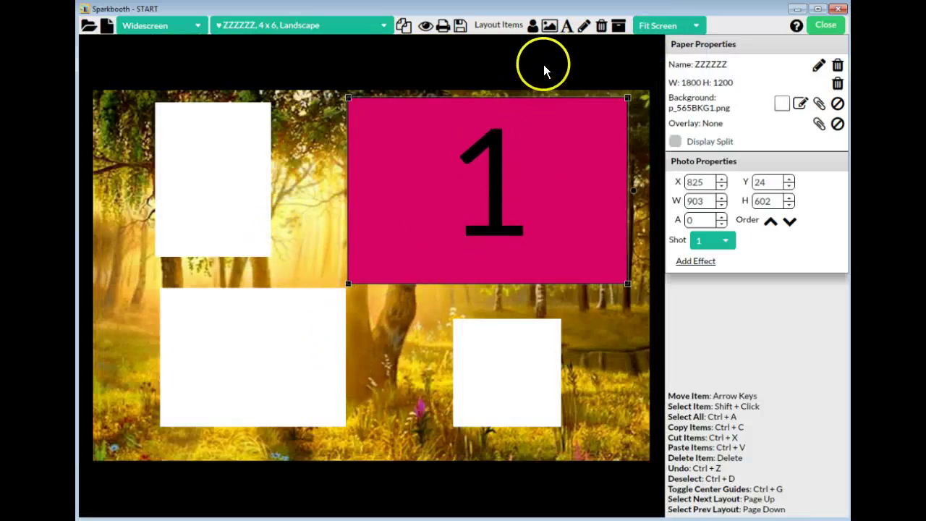
# Add photo box 2 and roughly place it over the lower-right window.
pyautogui.click(532, 26)
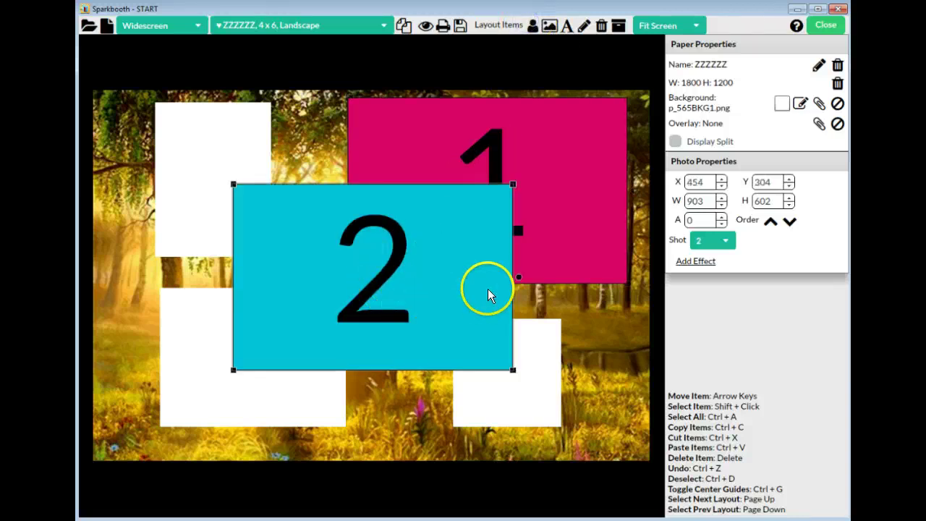
pyautogui.moveTo(513, 370); pyautogui.dragTo(344, 294)
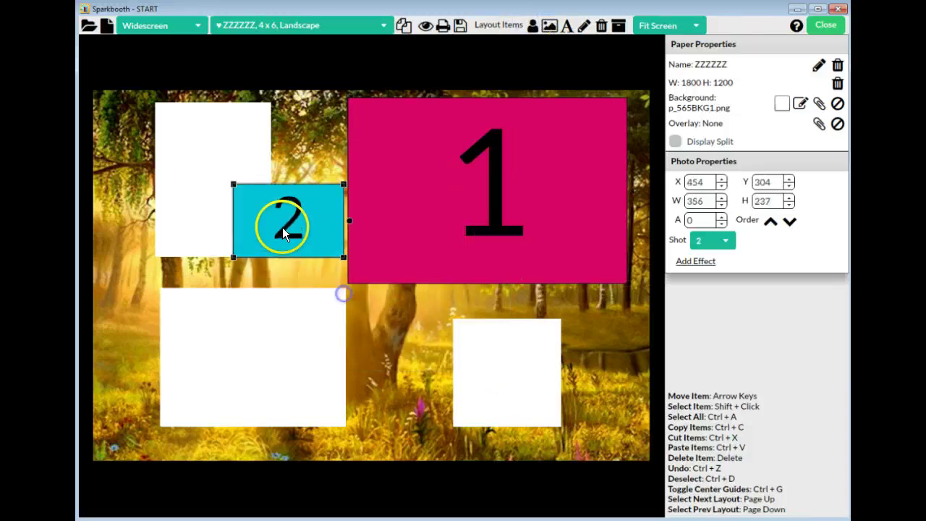
pyautogui.moveTo(284, 233); pyautogui.dragTo(456, 367)
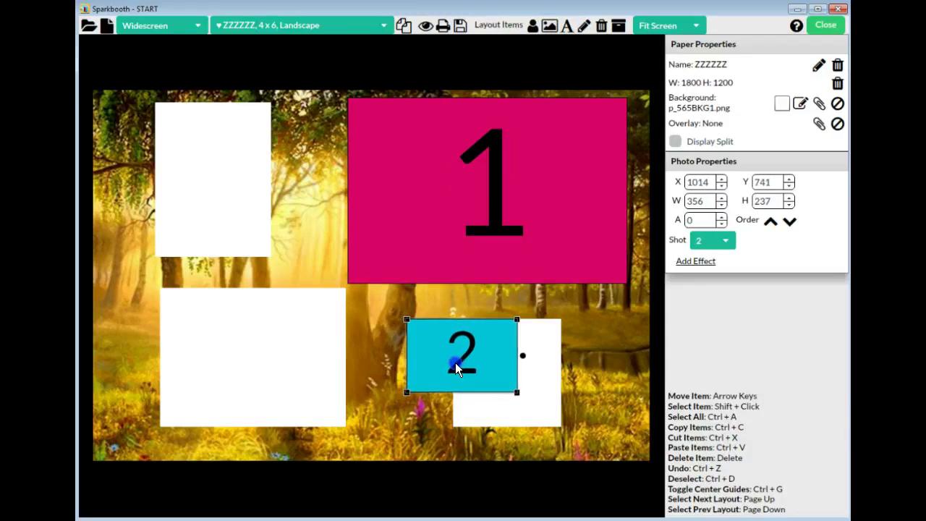
pyautogui.moveTo(515, 392); pyautogui.dragTo(564, 405)
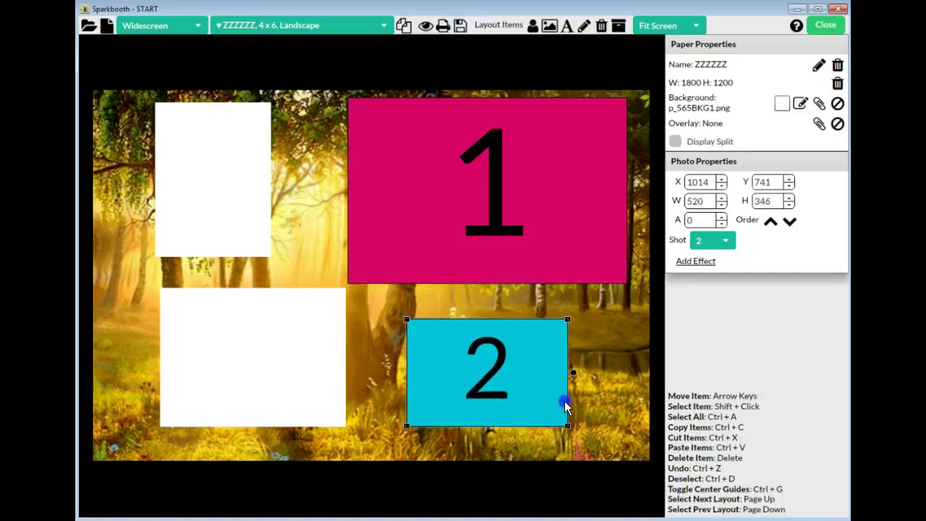
pyautogui.moveTo(504, 385); pyautogui.dragTo(517, 384)
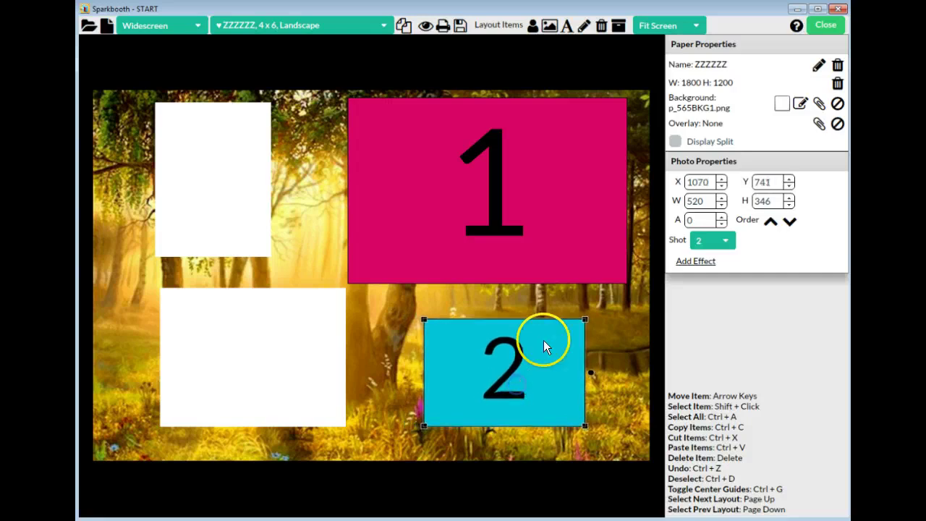
# At 100% zoom, enlarge photo 2 to 527 × 351.
pyautogui.click(659, 26)
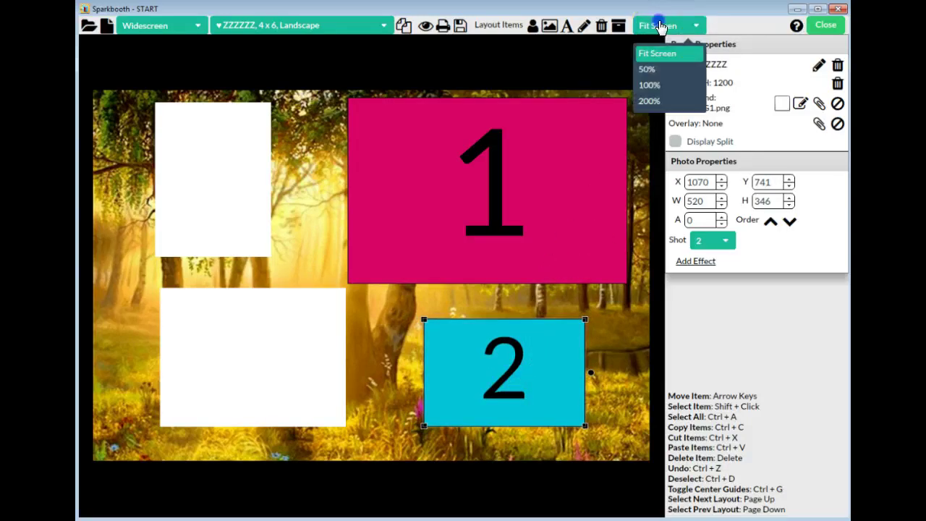
pyautogui.click(650, 85)
pyautogui.moveTo(336, 513); pyautogui.dragTo(635, 508)
pyautogui.scroll(-4, 543, 366)
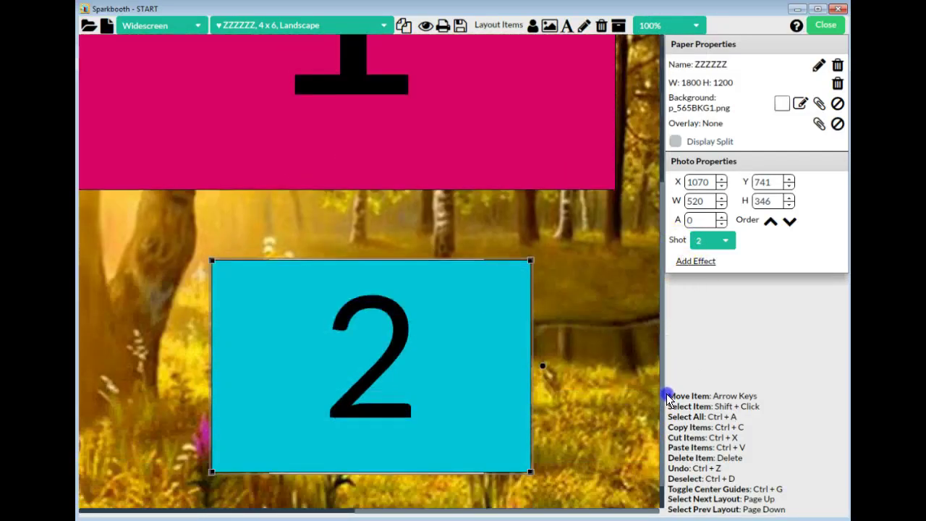
pyautogui.moveTo(428, 355); pyautogui.dragTo(428, 355)
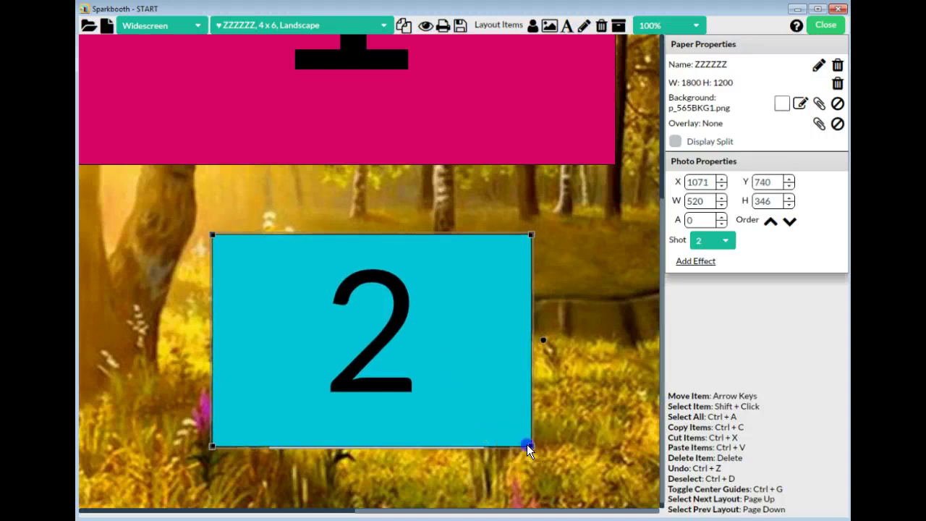
pyautogui.moveTo(527, 445); pyautogui.dragTo(536, 449)
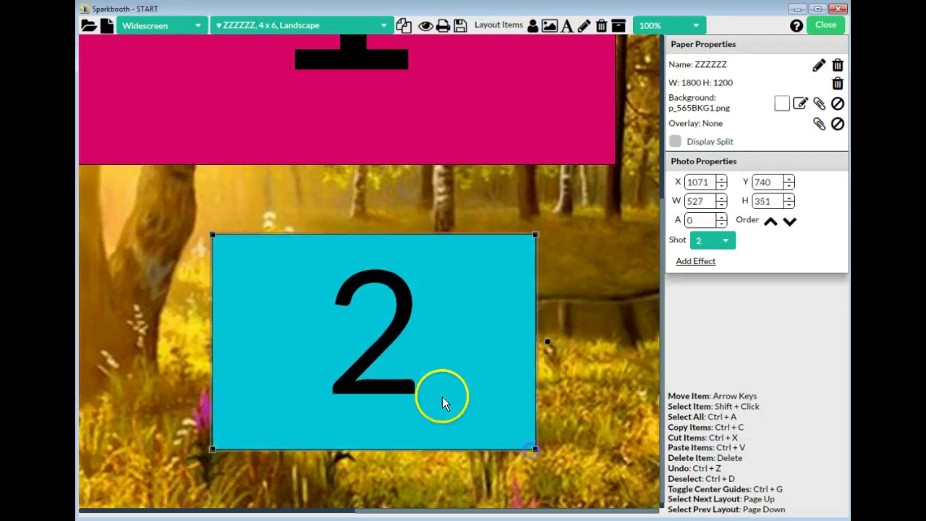
pyautogui.moveTo(442, 397); pyautogui.dragTo(435, 377)
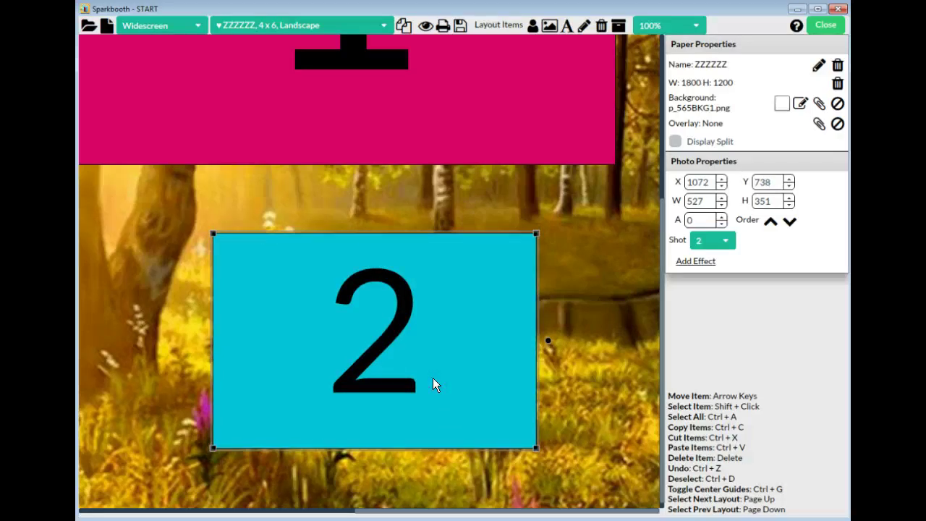
# Nudge photo 2 to X 1082, Y 738 and fit the layout on screen.
pyautogui.press('Up')
pyautogui.press('Up')
pyautogui.press('Up')
pyautogui.press('Up')
pyautogui.press('Up')
pyautogui.press('Up')
pyautogui.press('Up')
pyautogui.press('Up')
pyautogui.press('Up')
pyautogui.press('Up')
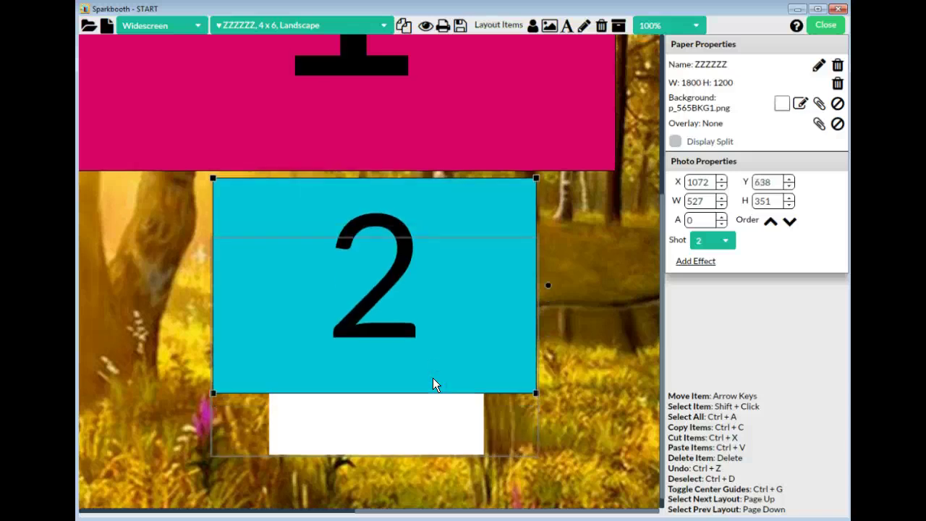
pyautogui.hotkey('shift', 'Right')
pyautogui.hotkey('shift', 'Down')
pyautogui.hotkey('shift', 'Down')
pyautogui.hotkey('shift', 'Down')
pyautogui.hotkey('shift', 'Down')
pyautogui.hotkey('shift', 'Down')
pyautogui.hotkey('shift', 'Down')
pyautogui.hotkey('shift', 'Down')
pyautogui.hotkey('shift', 'Down')
pyautogui.hotkey('shift', 'Down')
pyautogui.hotkey('shift', 'Down')
pyautogui.hotkey('shift', 'Down')
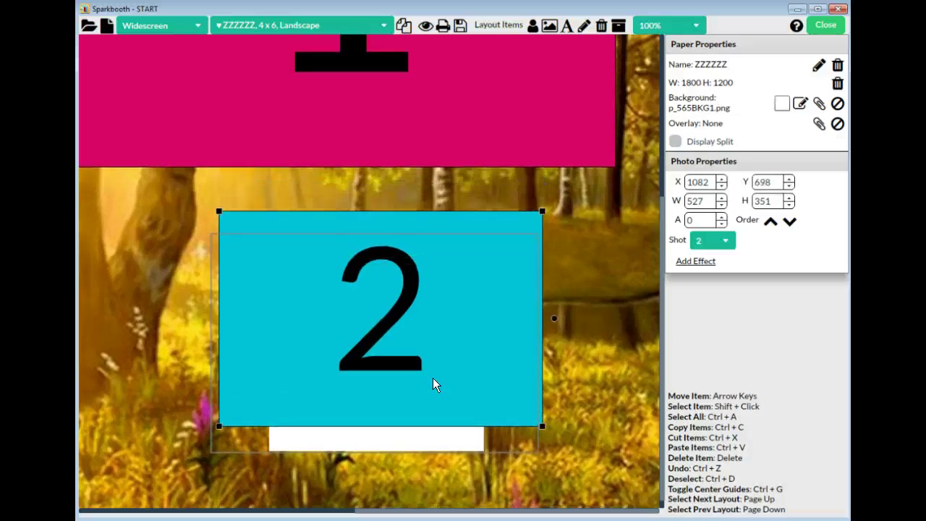
pyautogui.hotkey('shift', 'Up')
pyautogui.hotkey('shift', 'Up')
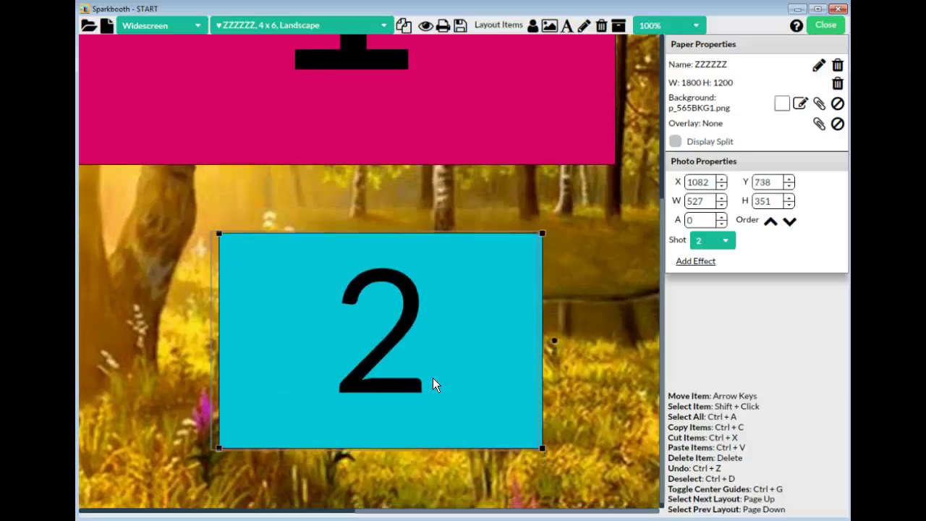
pyautogui.click(651, 24)
pyautogui.click(649, 53)
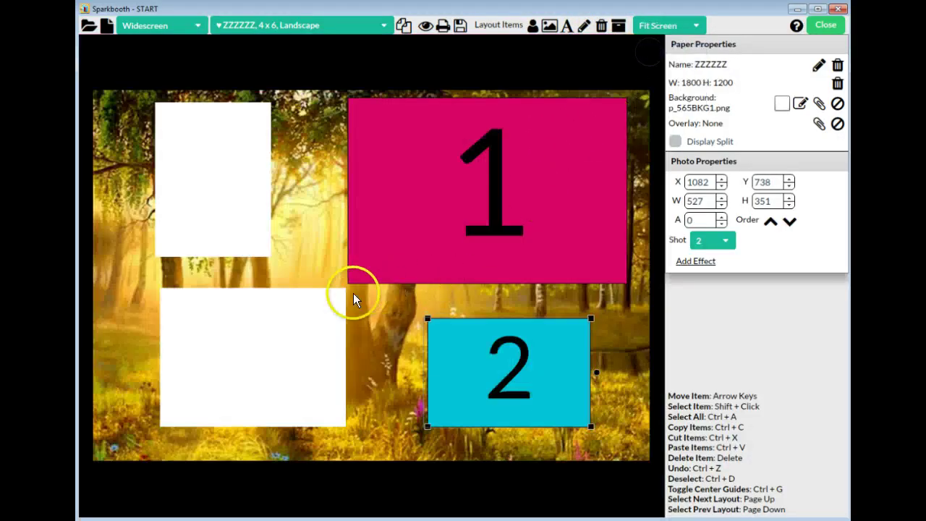
# Add photo box 3 and size it to cover the top-left window.
pyautogui.click(532, 25)
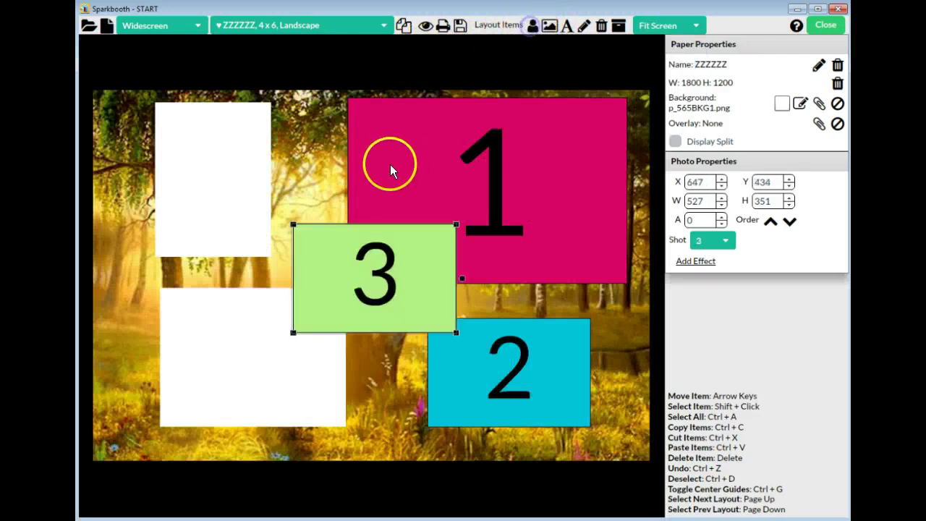
pyautogui.moveTo(300, 258); pyautogui.dragTo(178, 169)
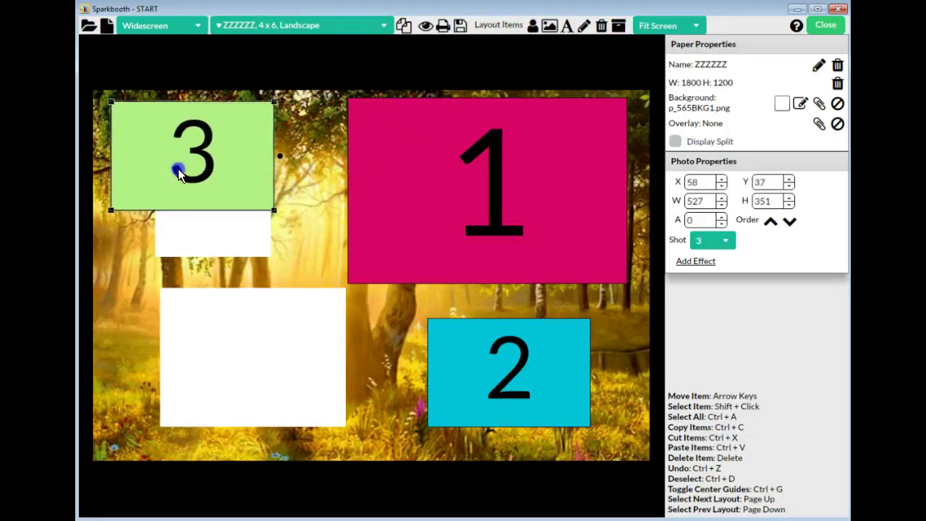
pyautogui.moveTo(275, 209); pyautogui.dragTo(335, 288)
pyautogui.moveTo(279, 196); pyautogui.dragTo(270, 202)
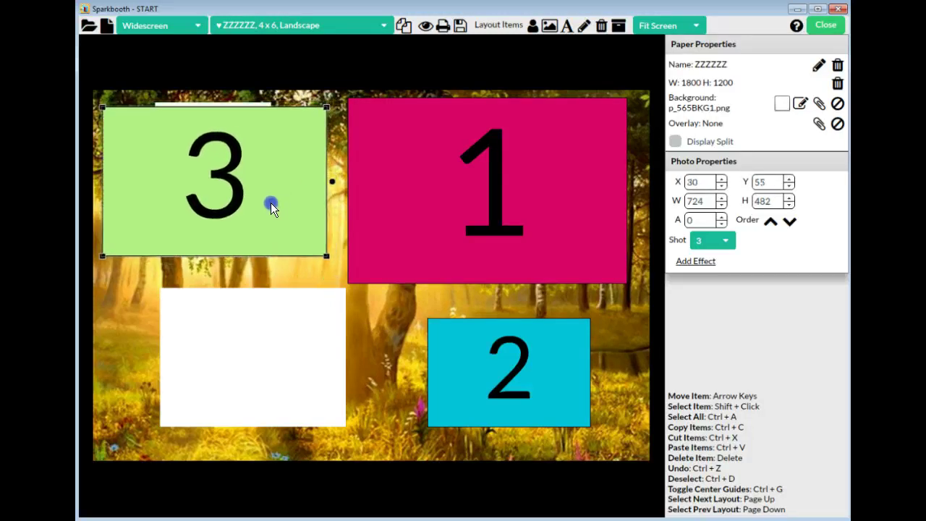
pyautogui.click(329, 102)
pyautogui.moveTo(324, 108); pyautogui.dragTo(331, 99)
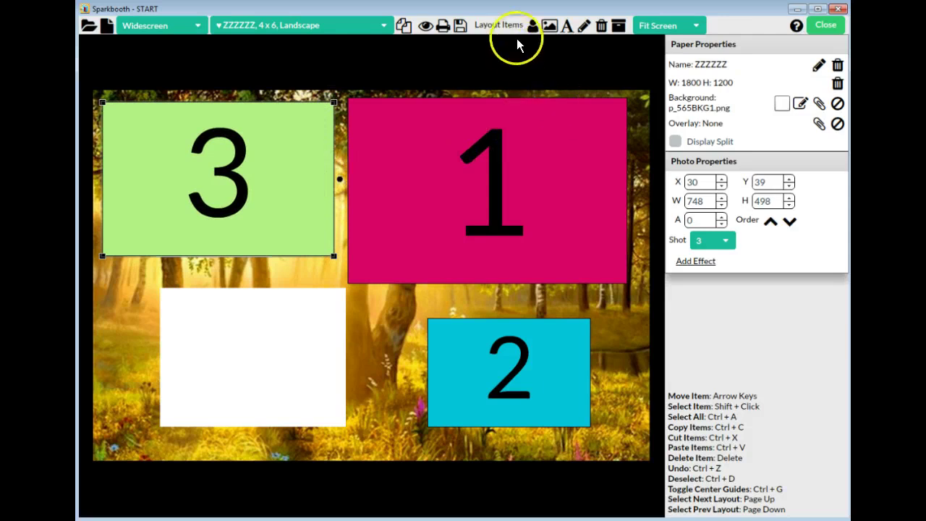
# Add photo box 4 and fit it over the lower-left window.
pyautogui.click(532, 26)
pyautogui.moveTo(403, 289); pyautogui.dragTo(151, 372)
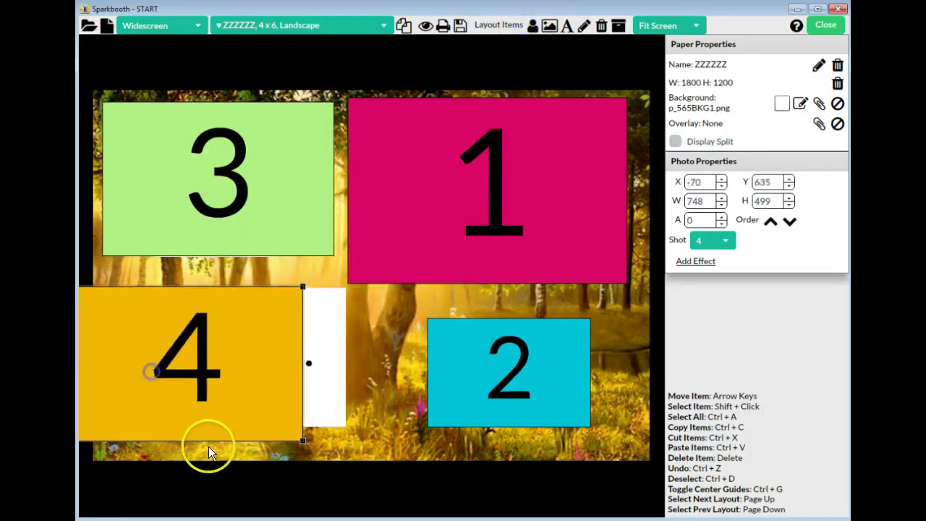
pyautogui.moveTo(299, 438); pyautogui.dragTo(282, 431)
pyautogui.moveTo(241, 387); pyautogui.dragTo(302, 387)
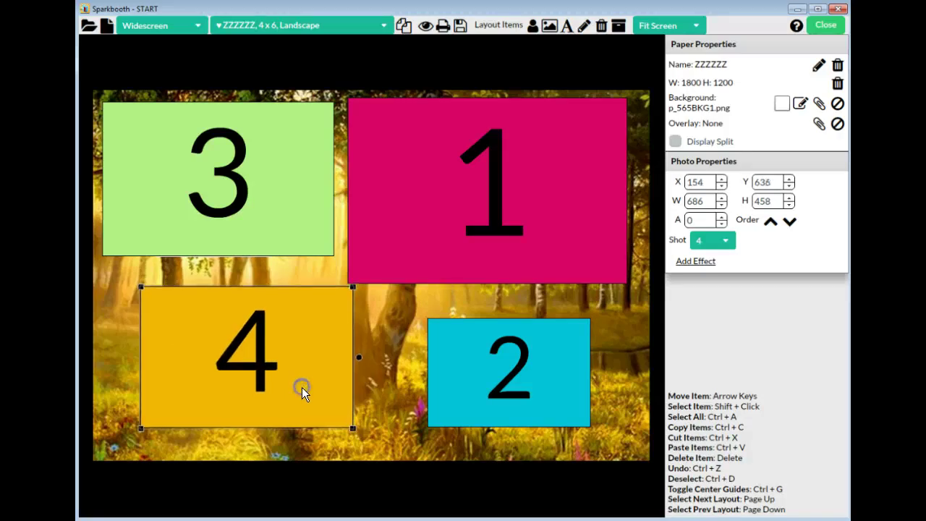
pyautogui.click(410, 365)
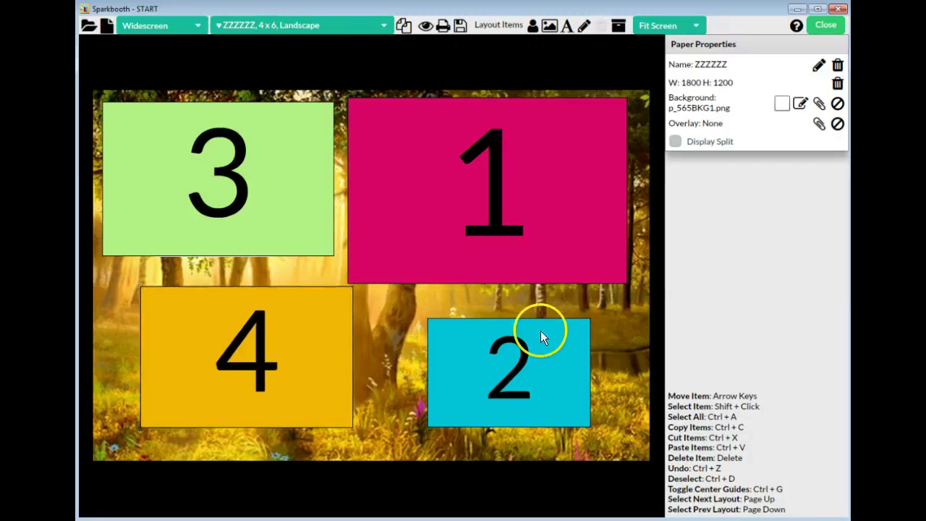
# Replace the forest background with p_565BKG1.png as an image layer and send it back.
pyautogui.click(835, 104)
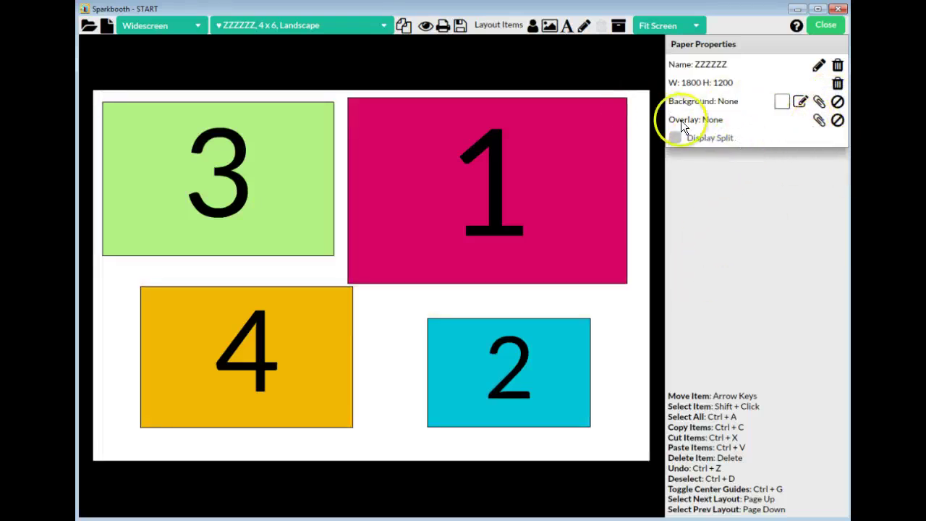
pyautogui.click(550, 32)
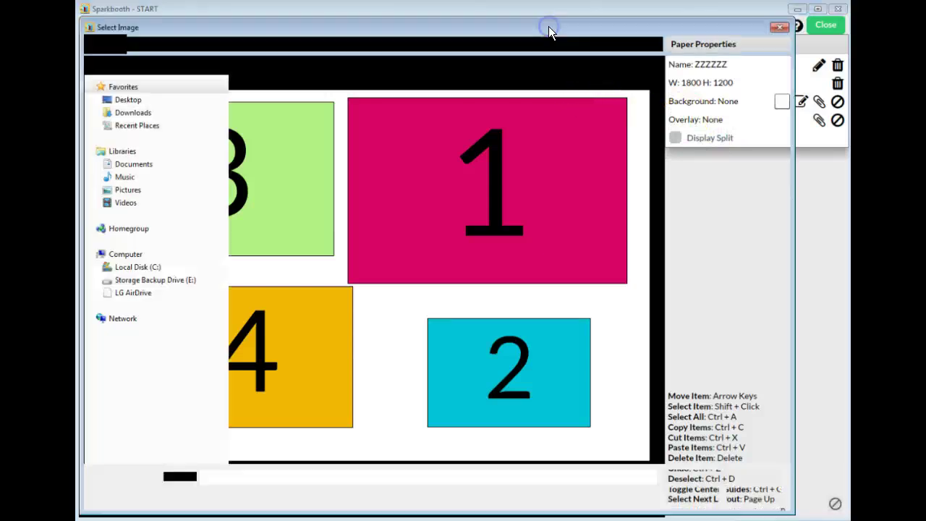
pyautogui.click(597, 121)
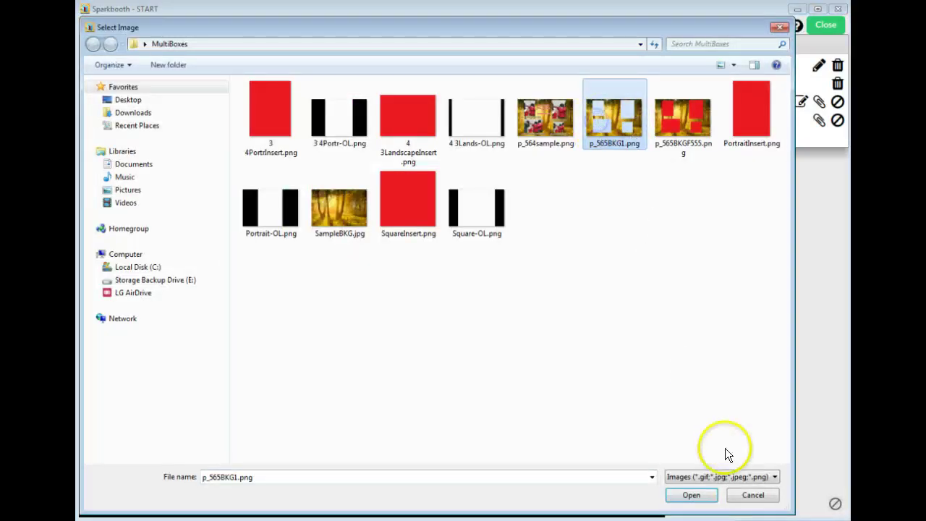
pyautogui.click(697, 496)
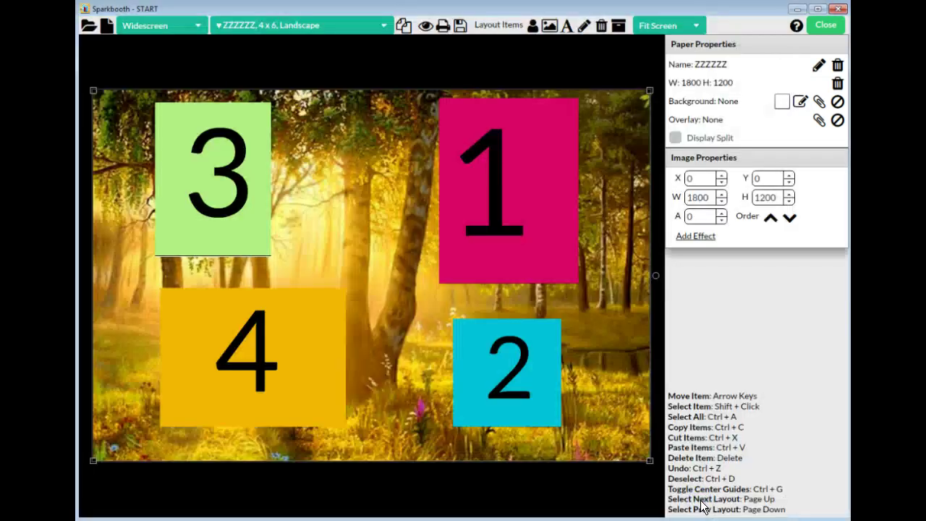
pyautogui.click(554, 316)
pyautogui.click(769, 218)
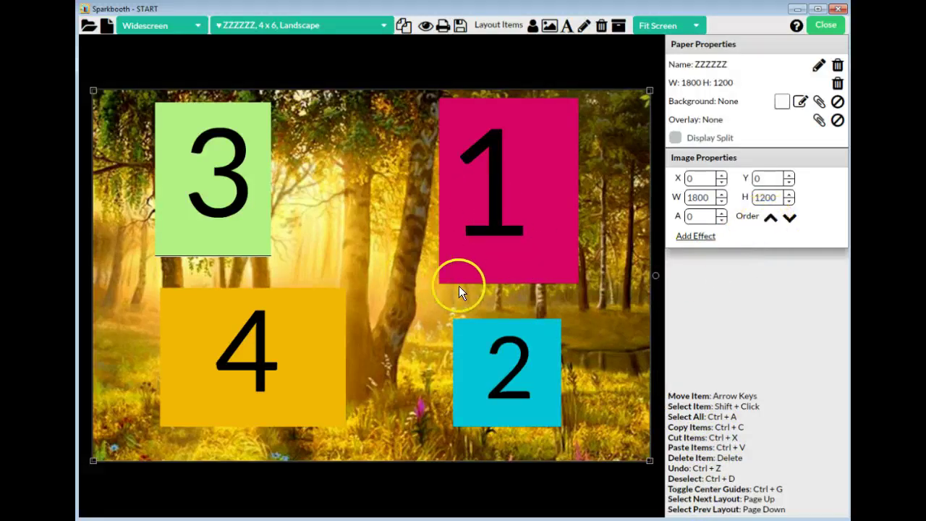
pyautogui.click(789, 217)
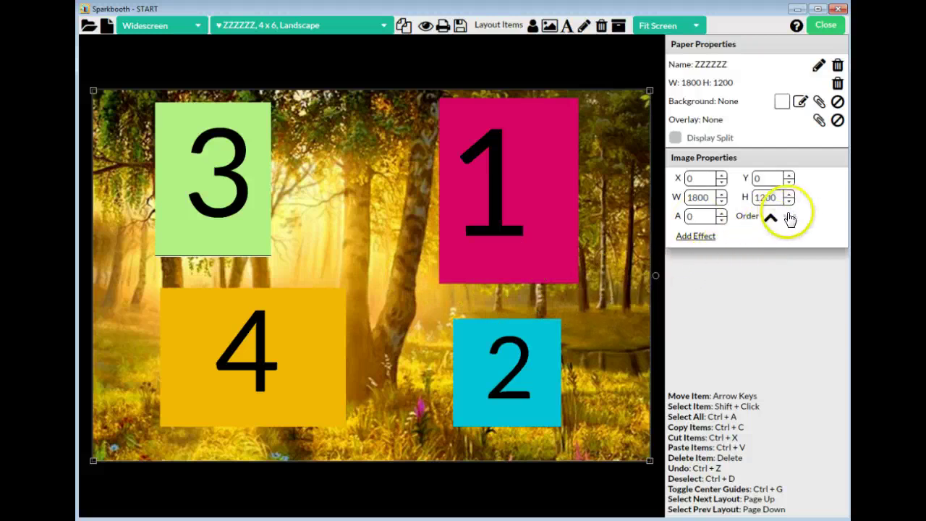
# Nudge photo 1 right and move it behind the forest image.
pyautogui.click(574, 201)
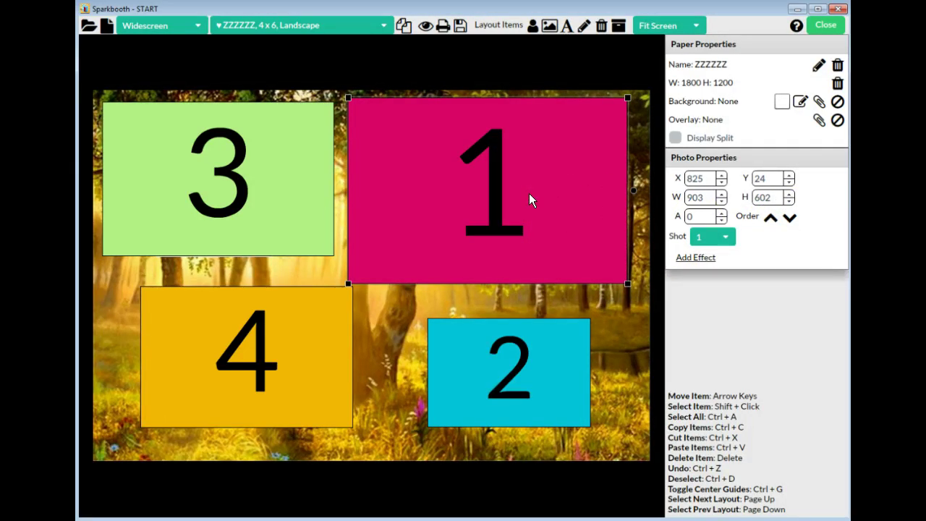
pyautogui.press('Right')
pyautogui.press('Right')
pyautogui.press('Right')
pyautogui.press('Right')
pyautogui.press('Right')
pyautogui.press('Right')
pyautogui.press('Right')
pyautogui.press('Right')
pyautogui.press('Right')
pyautogui.press('Right')
pyautogui.press('Right')
pyautogui.press('Right')
pyautogui.press('Right')
pyautogui.press('Right')
pyautogui.press('Right')
pyautogui.press('Right')
pyautogui.press('Right')
pyautogui.press('Right')
pyautogui.press('Right')
pyautogui.press('Right')
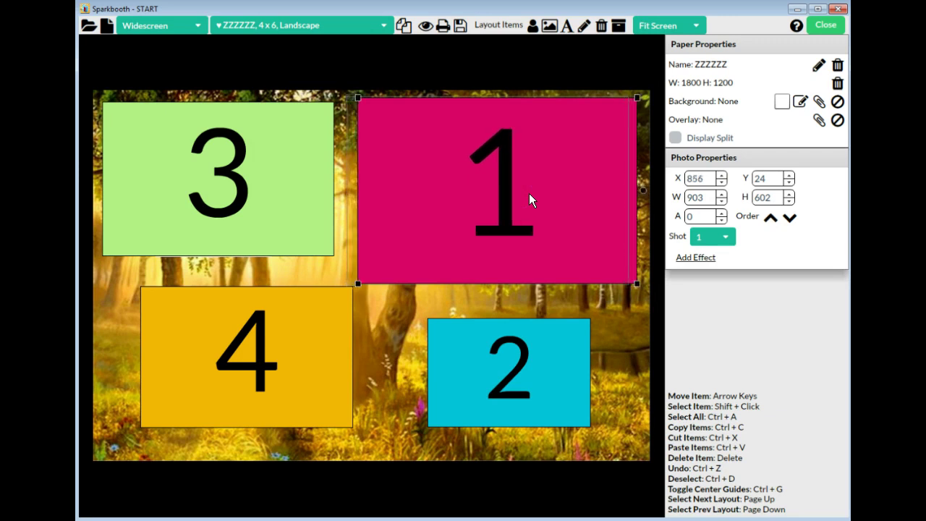
pyautogui.click(769, 219)
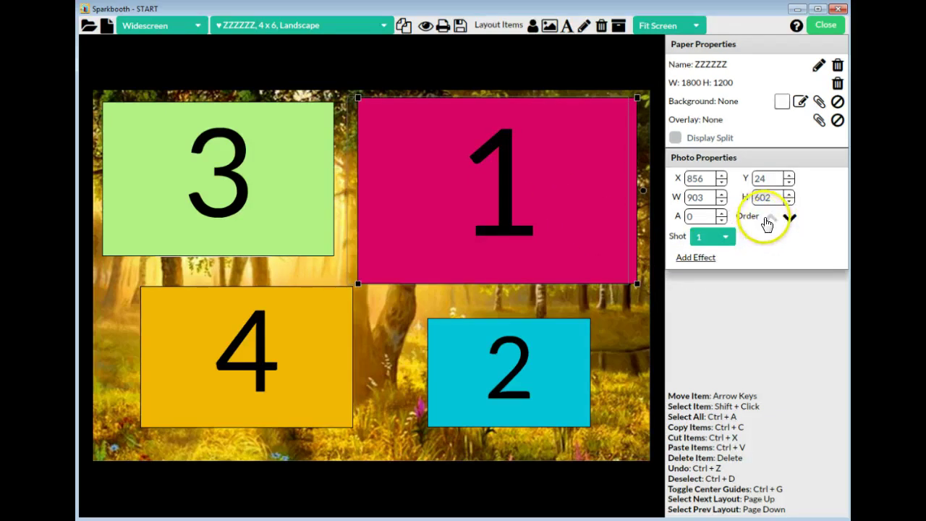
pyautogui.click(789, 218)
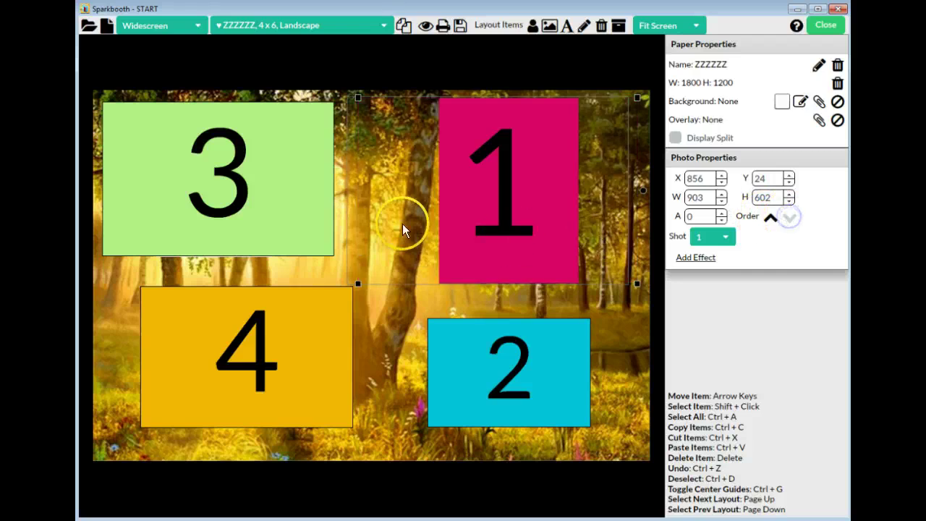
# Move photos 3, 4 and 2 behind the forest image, then preview a test print.
pyautogui.click(217, 164)
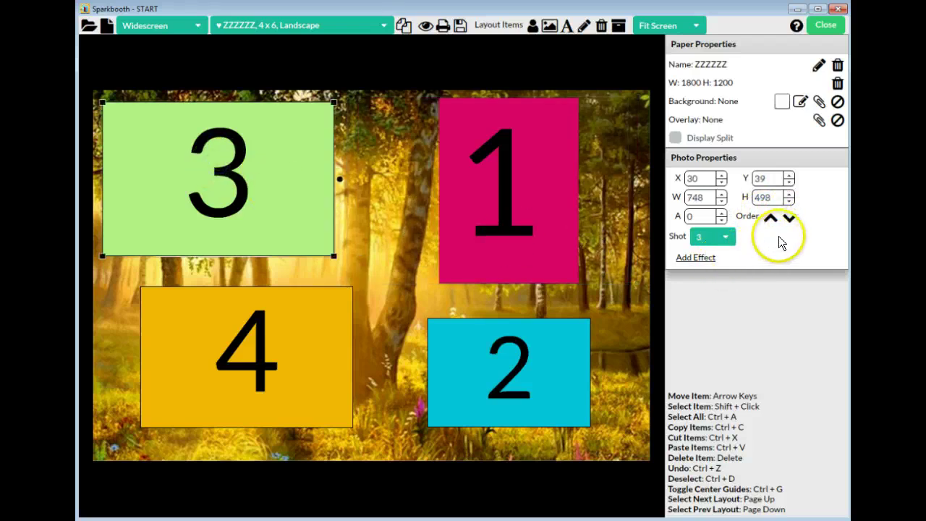
pyautogui.click(791, 217)
pyautogui.click(244, 327)
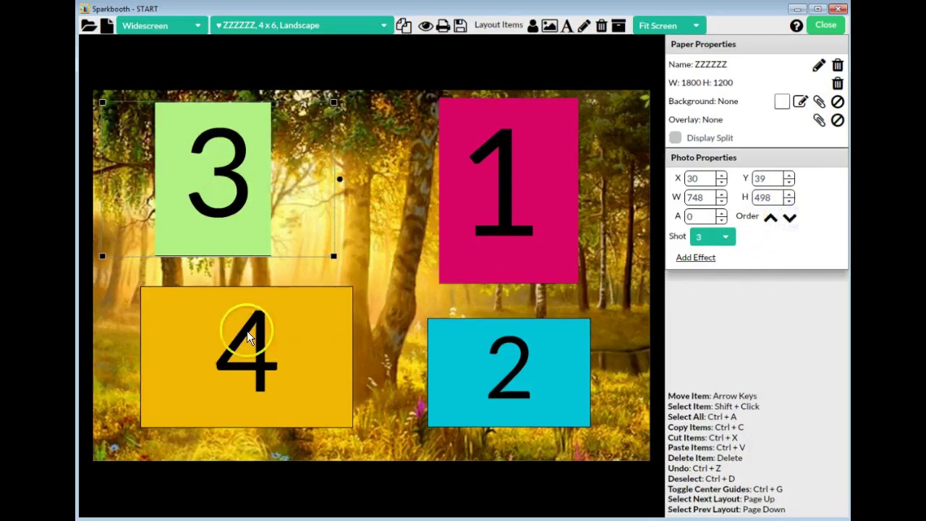
pyautogui.click(789, 218)
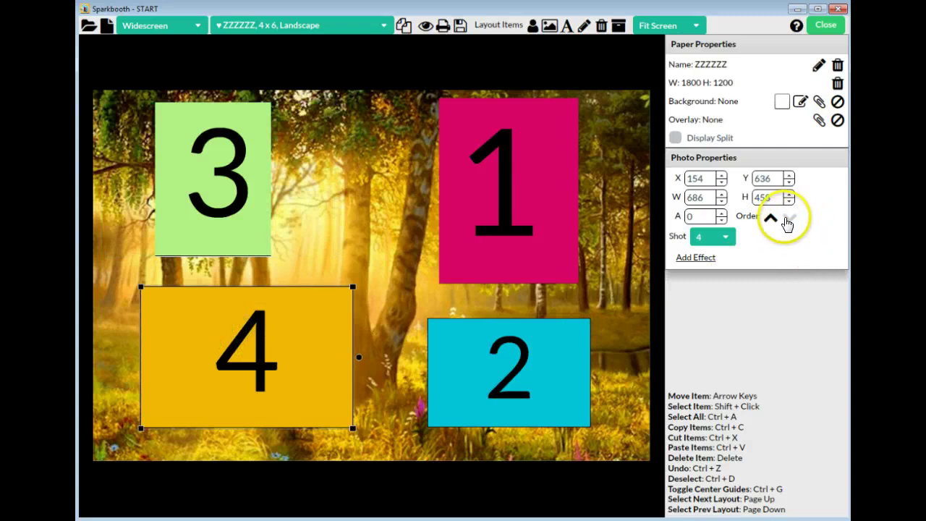
pyautogui.click(502, 368)
pyautogui.click(790, 218)
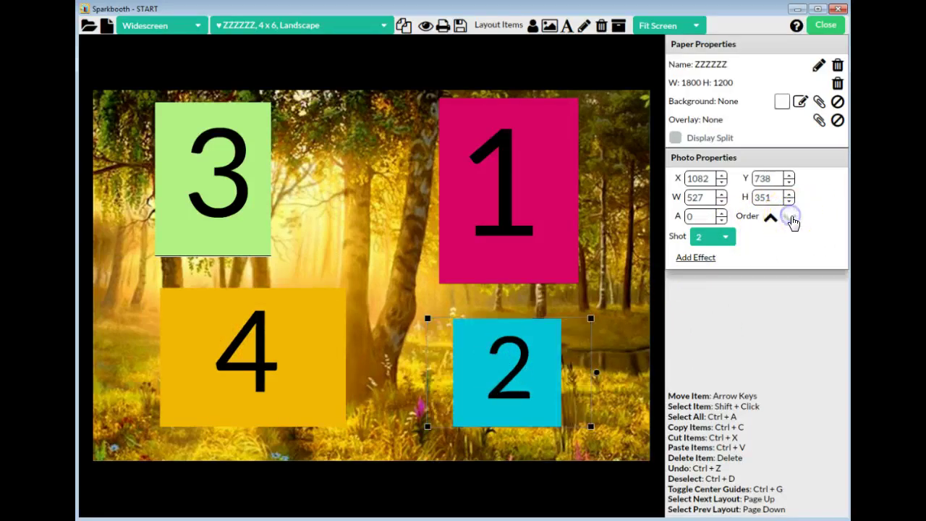
pyautogui.click(426, 29)
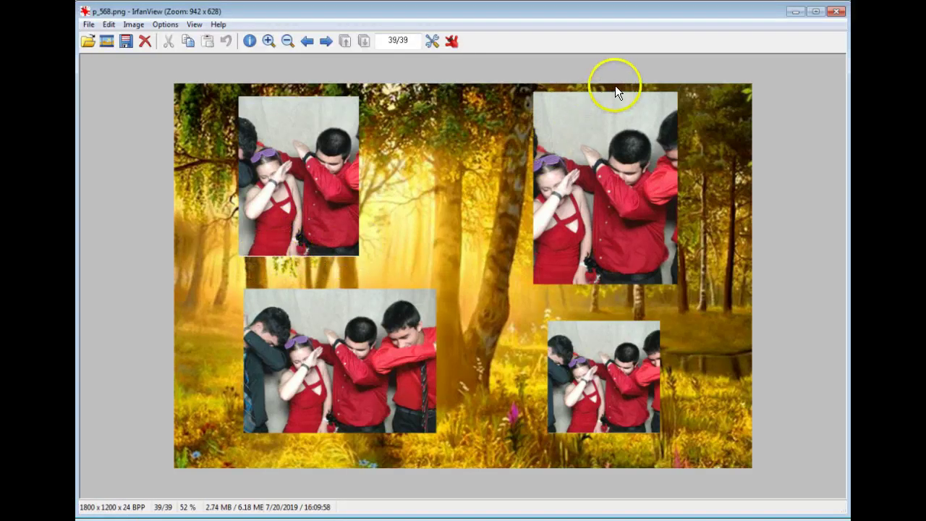
# Send the forest image to the back, then nudge photo box 3 down behind it.
pyautogui.click(835, 12)
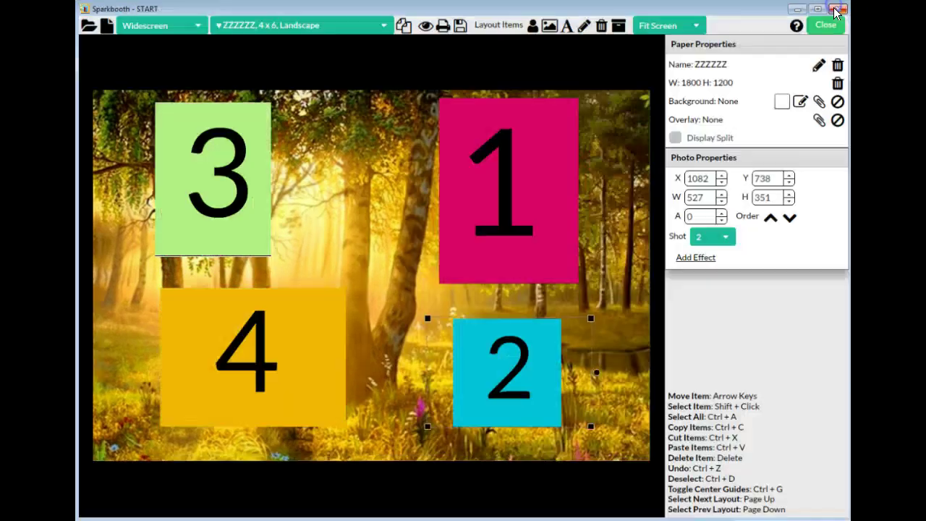
pyautogui.click(180, 221)
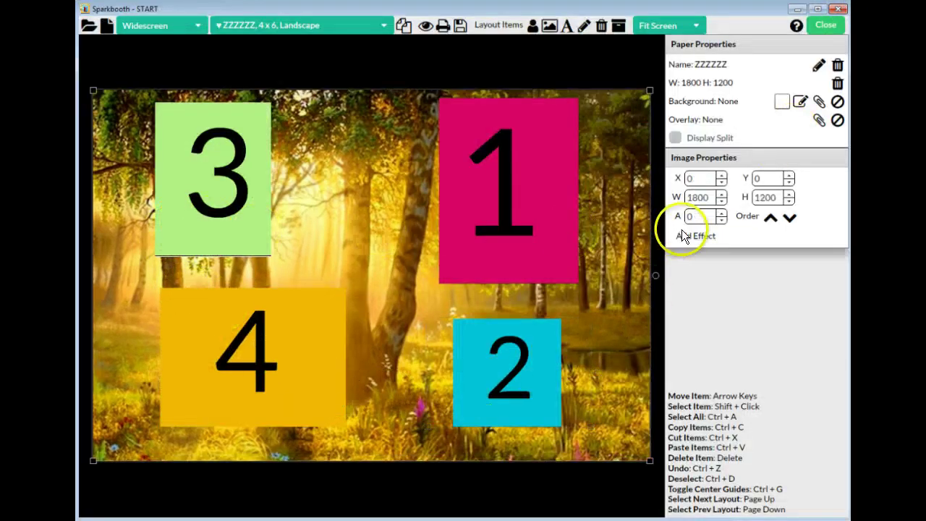
pyautogui.click(789, 217)
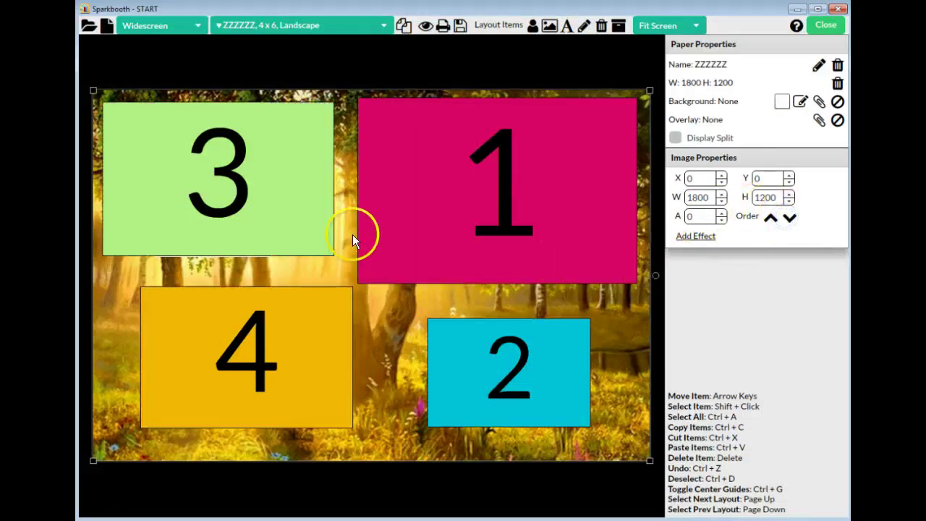
pyautogui.click(289, 212)
pyautogui.press('Down')
pyautogui.press('Down')
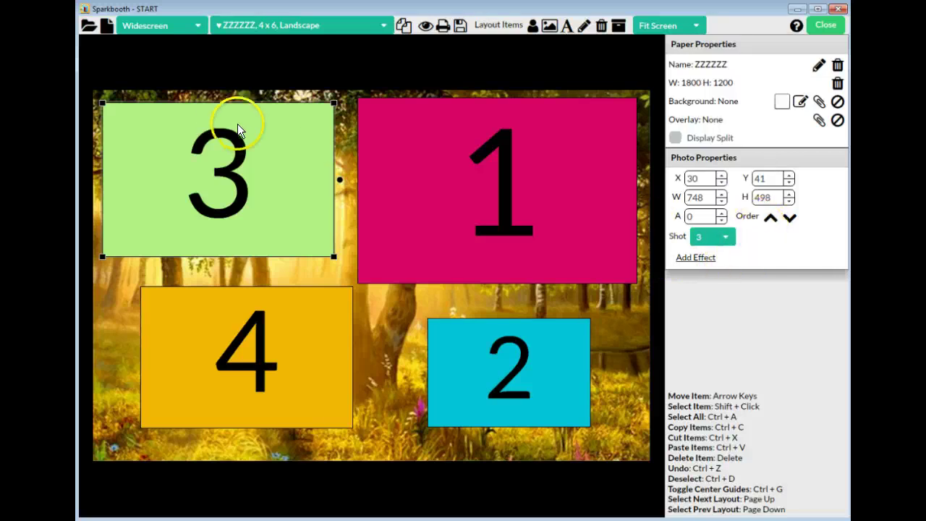
pyautogui.click(787, 224)
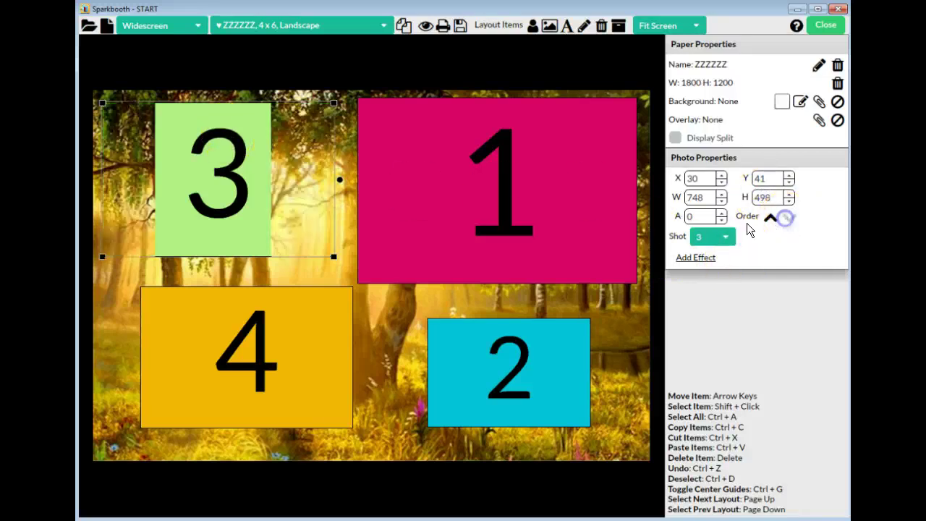
# Tuck photo boxes 1, 2 and 4 behind the forest image with Order down.
pyautogui.click(486, 164)
pyautogui.click(787, 219)
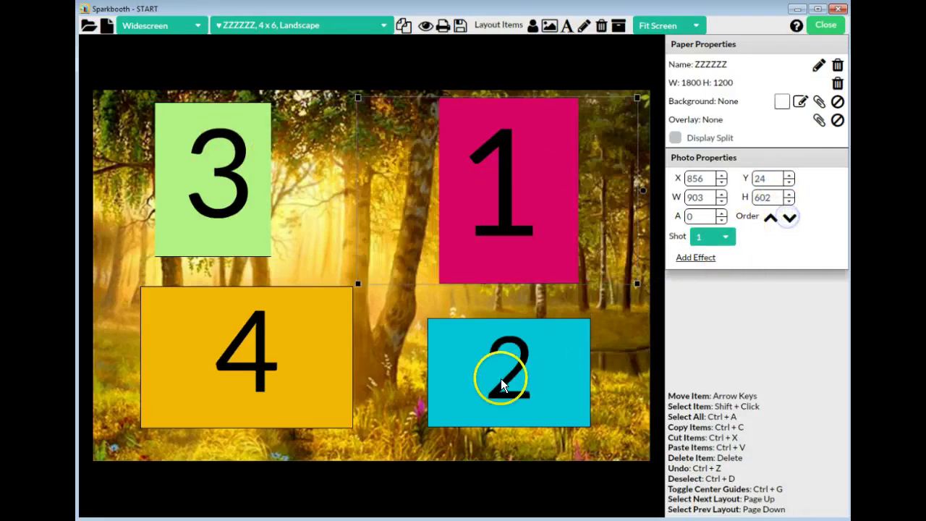
pyautogui.click(501, 378)
pyautogui.click(788, 223)
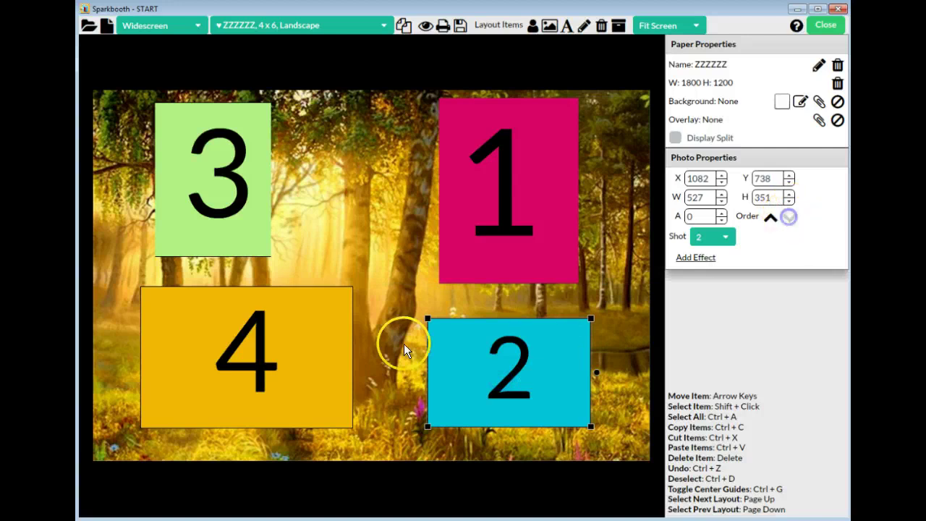
pyautogui.click(238, 342)
pyautogui.click(788, 220)
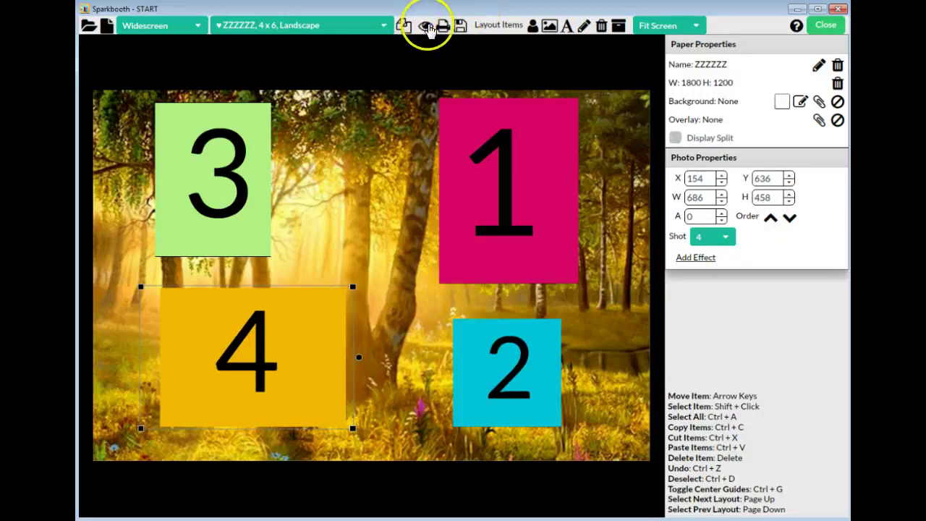
pyautogui.click(426, 26)
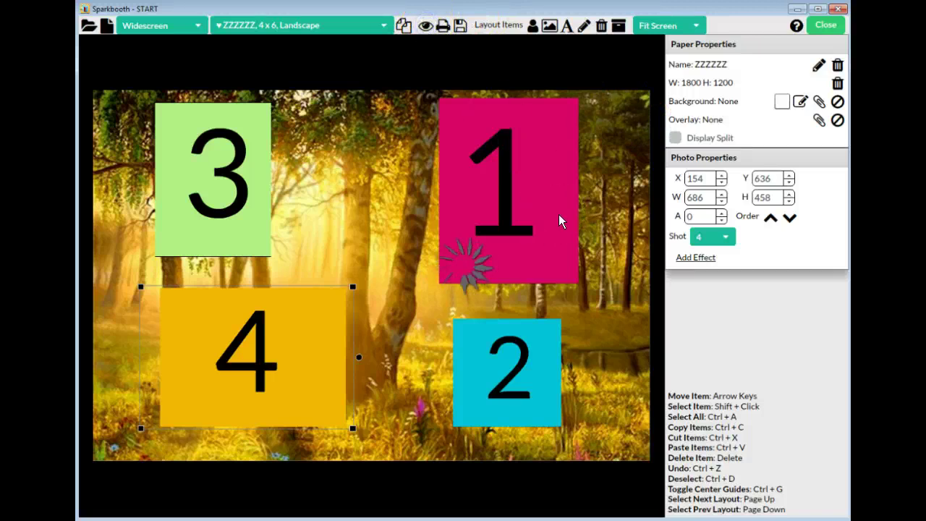
pyautogui.click(261, 61)
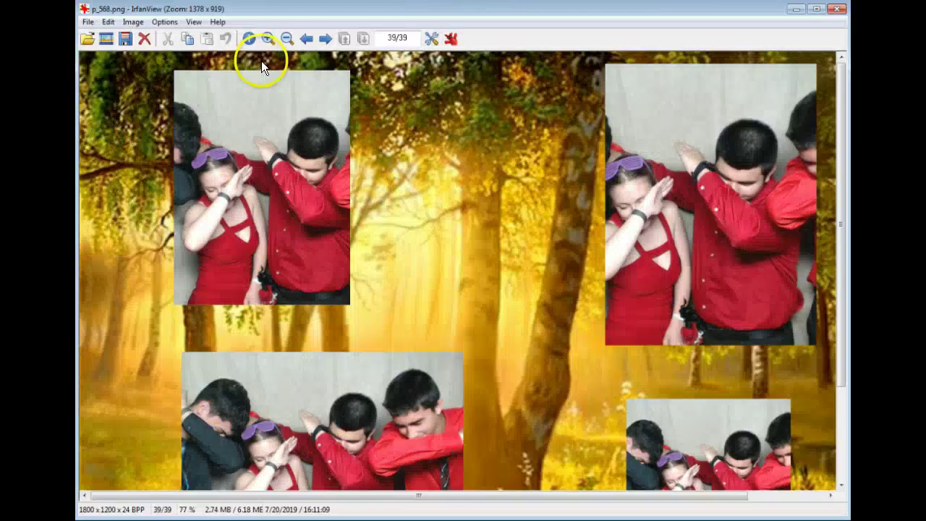
pyautogui.click(286, 39)
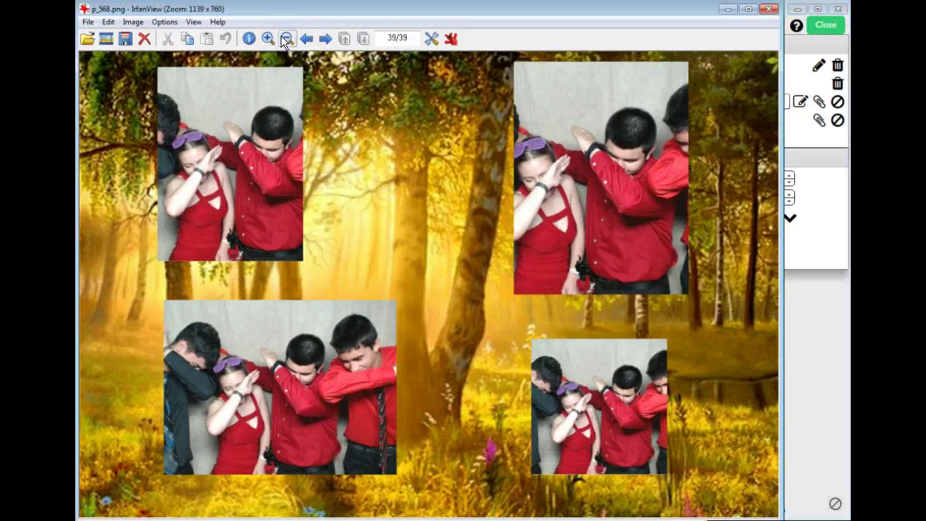
pyautogui.click(407, 217)
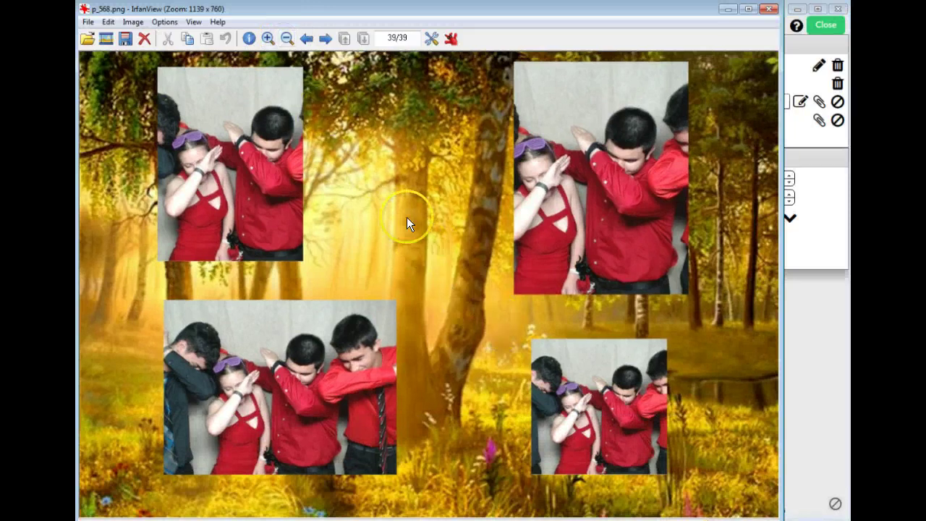
pyautogui.click(286, 38)
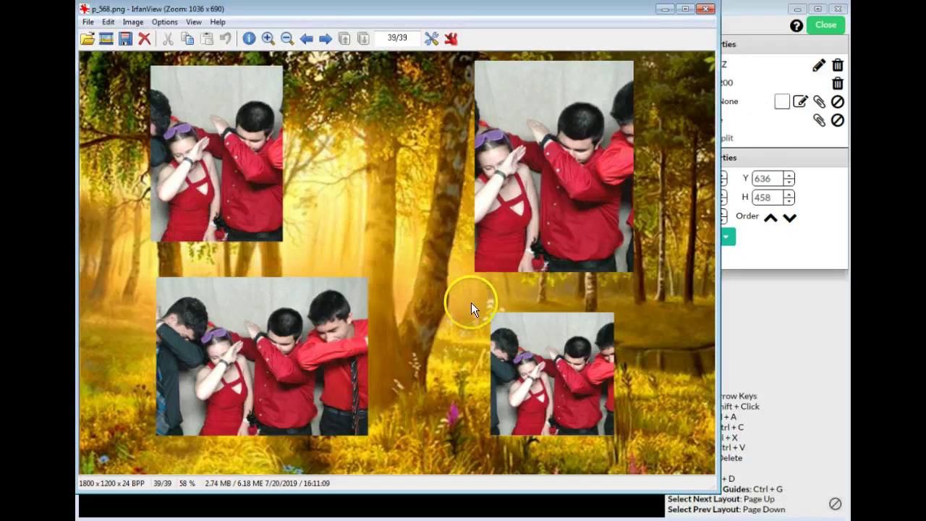
pyautogui.click(706, 9)
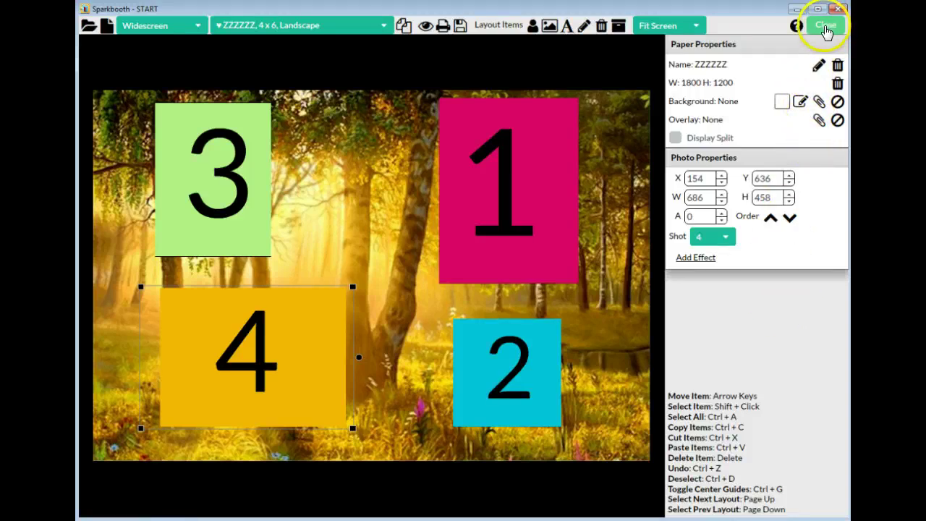
# Close the ZZZZZZ layout editor and go to the MultiStyle Screen Overlays settings.
pyautogui.click(826, 29)
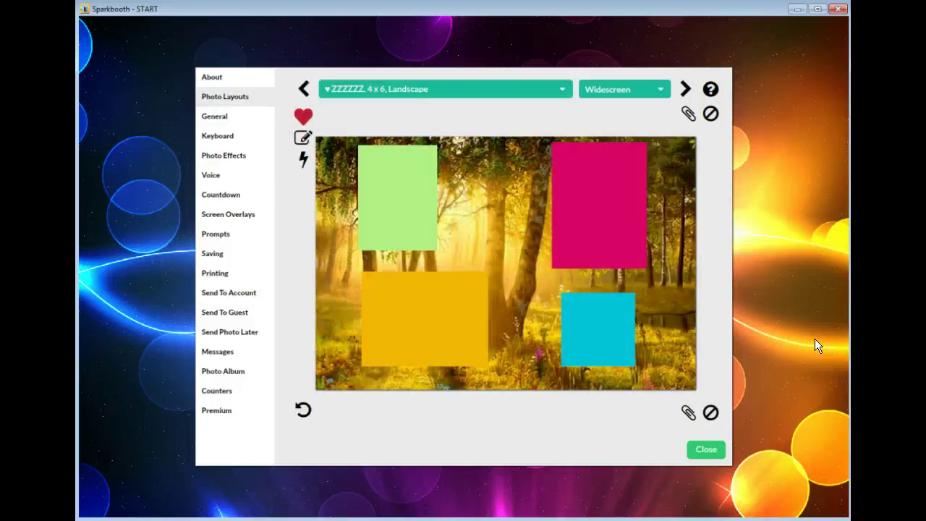
pyautogui.click(228, 214)
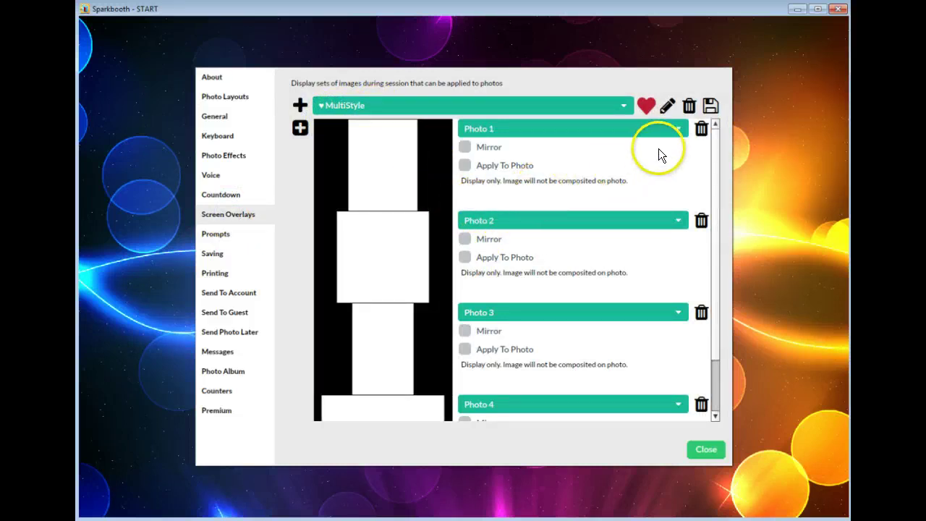
# Tick Apply To Photo for Photo 1–4 overlays and close settings to the start screen.
pyautogui.moveTo(706, 161); pyautogui.dragTo(704, 134)
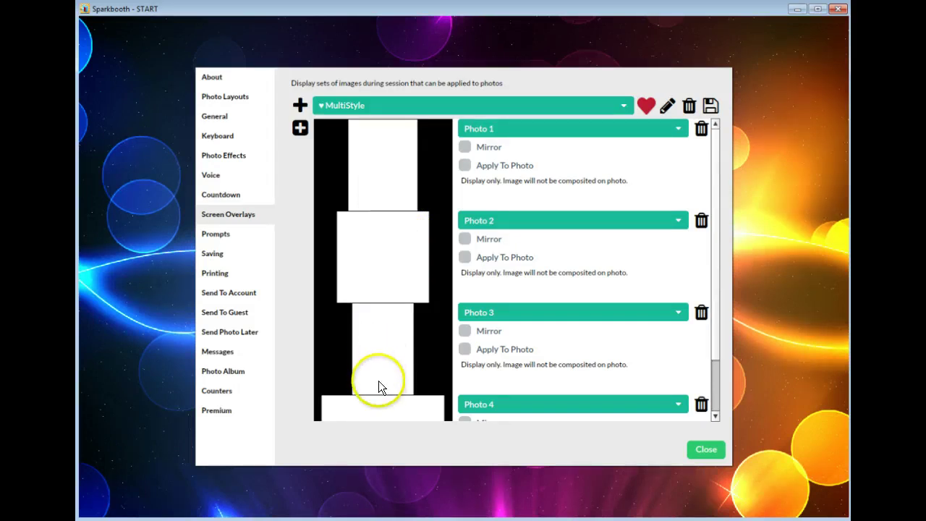
pyautogui.scroll(-2, 378, 381)
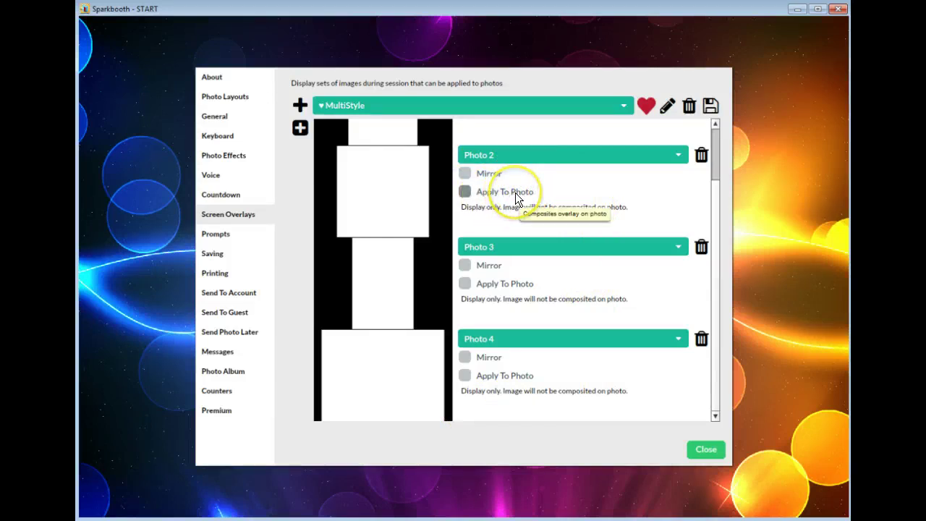
pyautogui.scroll(2, 581, 192)
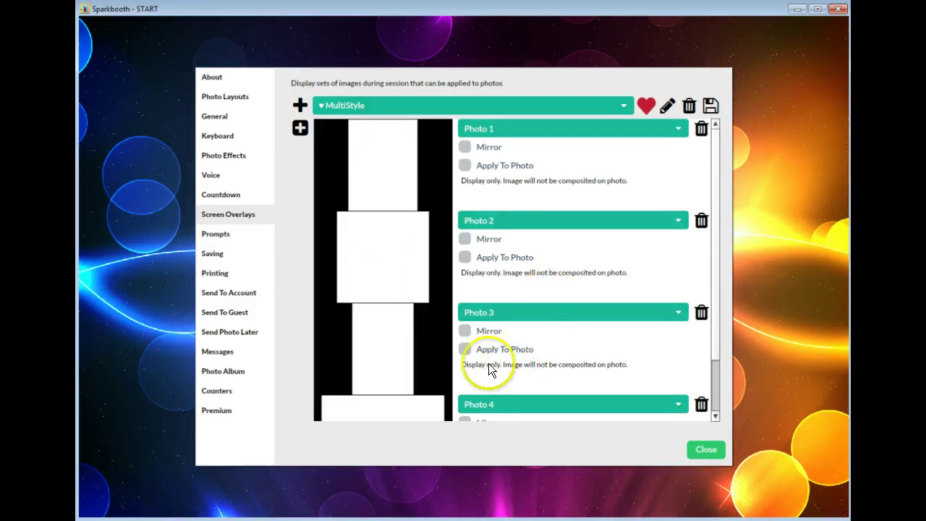
pyautogui.scroll(-2, 540, 347)
pyautogui.scroll(2, 540, 346)
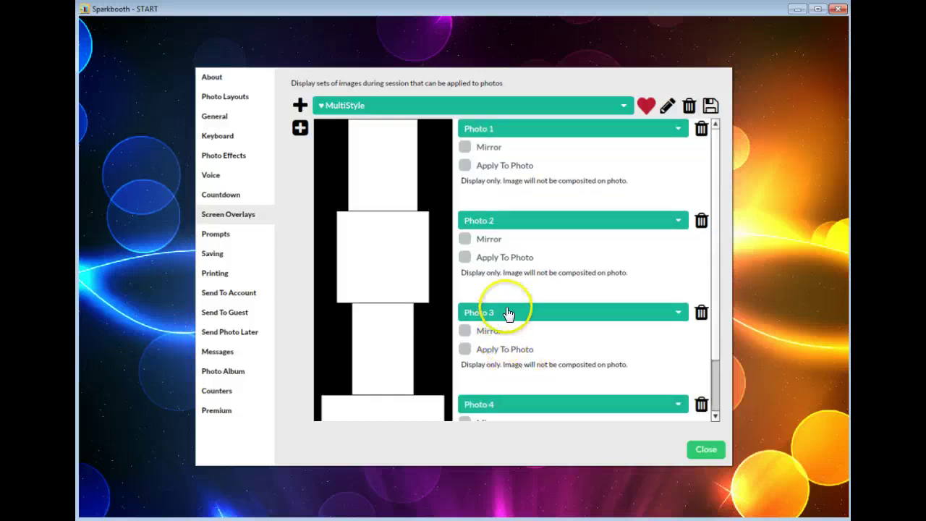
pyautogui.click(464, 165)
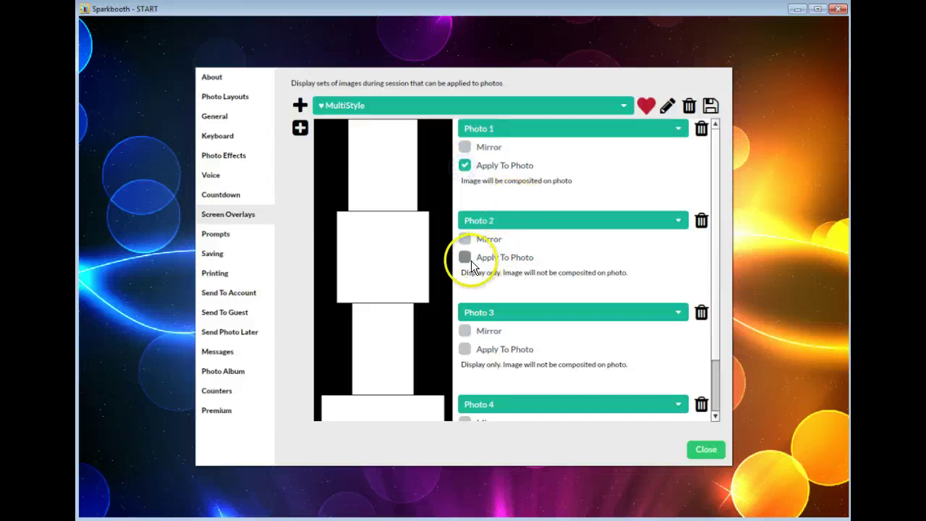
pyautogui.click(465, 256)
pyautogui.click(465, 348)
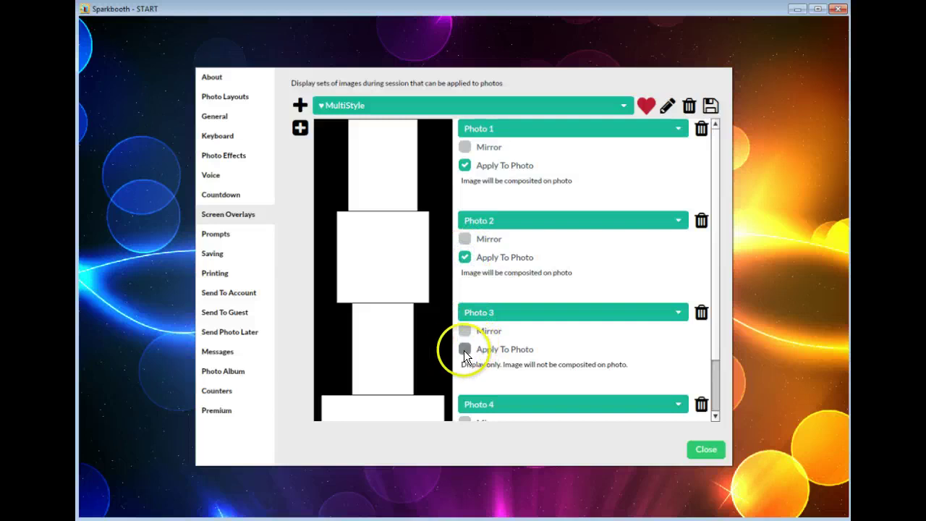
pyautogui.scroll(-1, 529, 347)
pyautogui.click(463, 374)
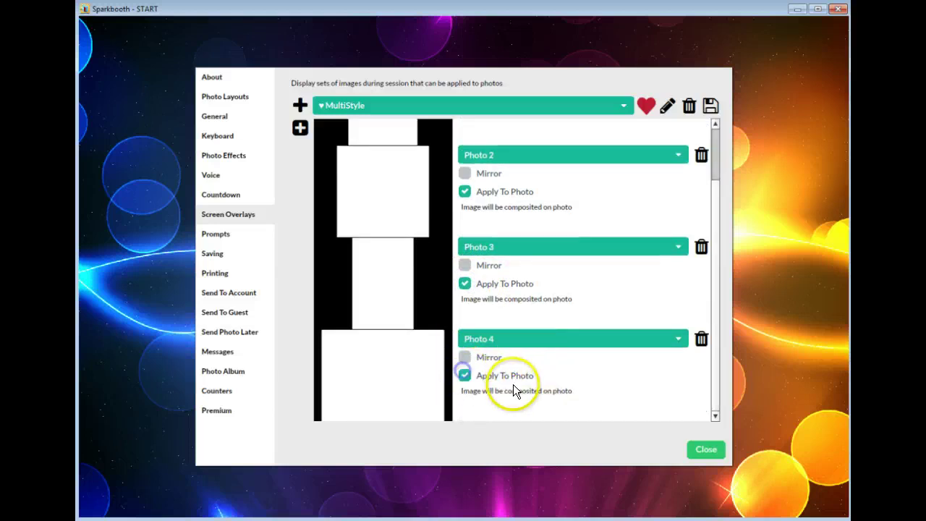
pyautogui.click(705, 447)
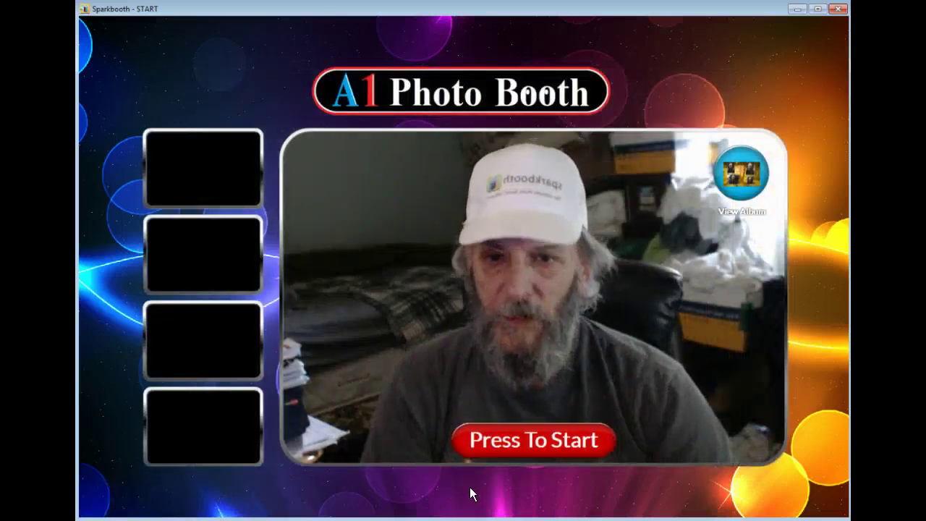
# Start a test booth session and pose through the four countdown shots.
pyautogui.click(488, 448)
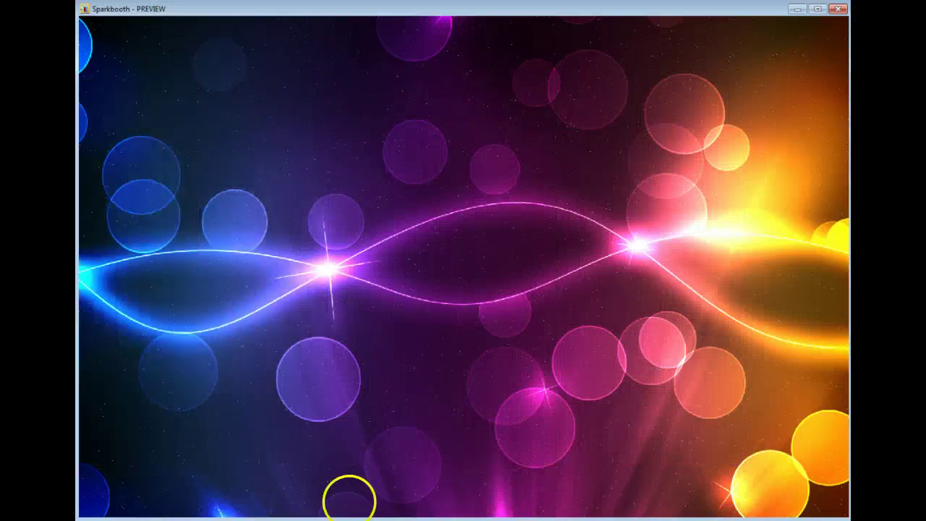
# Finish the test session until the 'Thank you!' message appears.
pyautogui.click(242, 439)
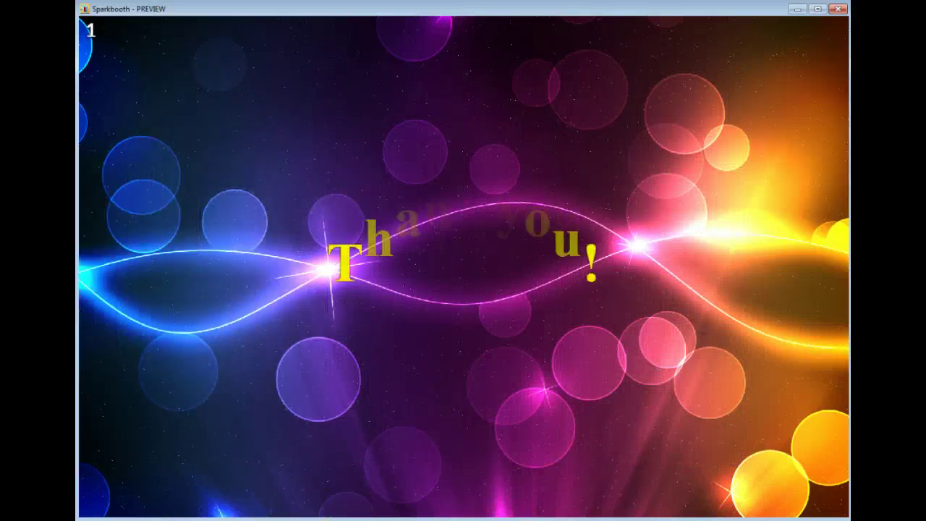